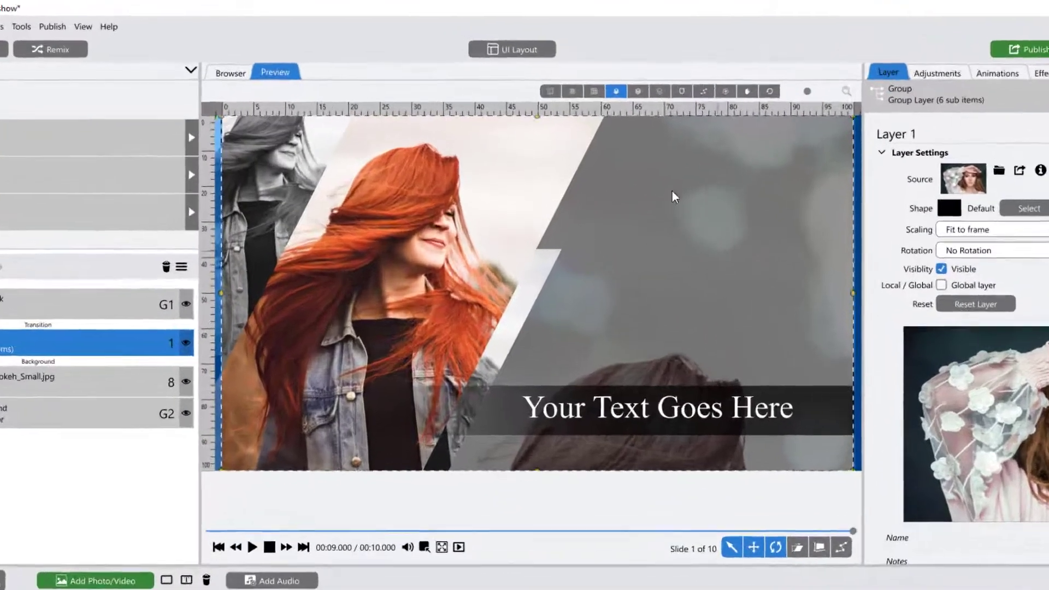
Open the UI Layout menu listing Advanced, Compact, Basic and Light, with Advanced active
left_click(517, 49)
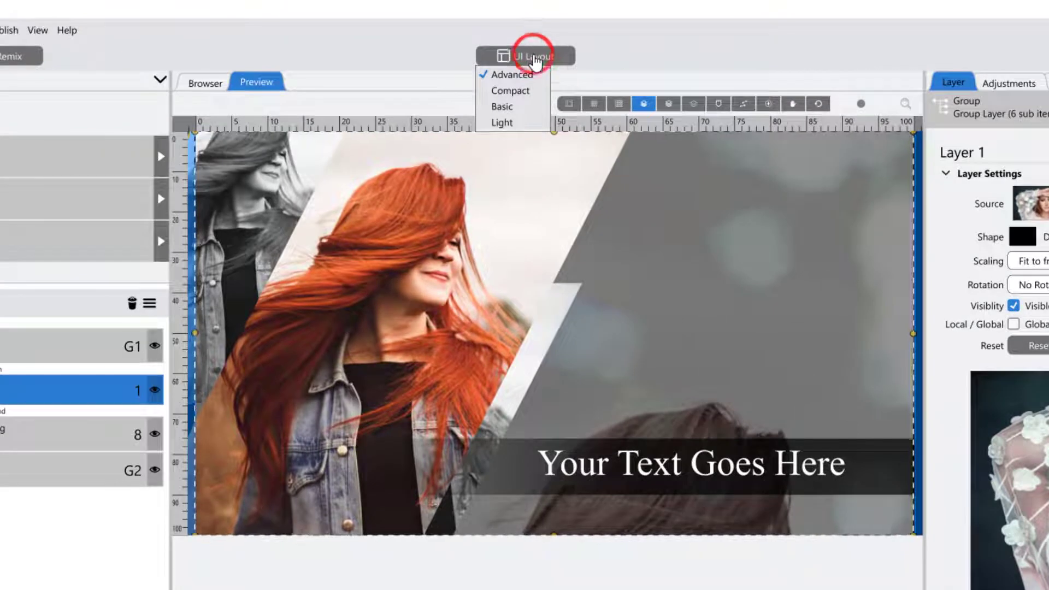
Switch to the Light layout, showing the slide thumbnail grid beside a large preview
left_click(531, 124)
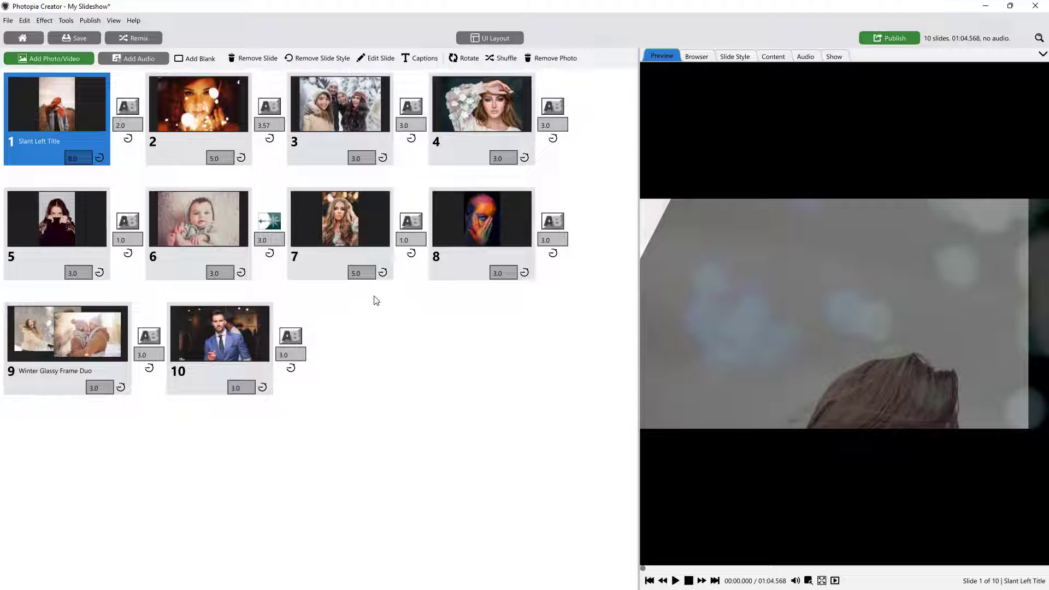
Give slide 2 a 3.0 s duration and a 1.0 s transition
left_click(225, 160)
key("BackSpace")
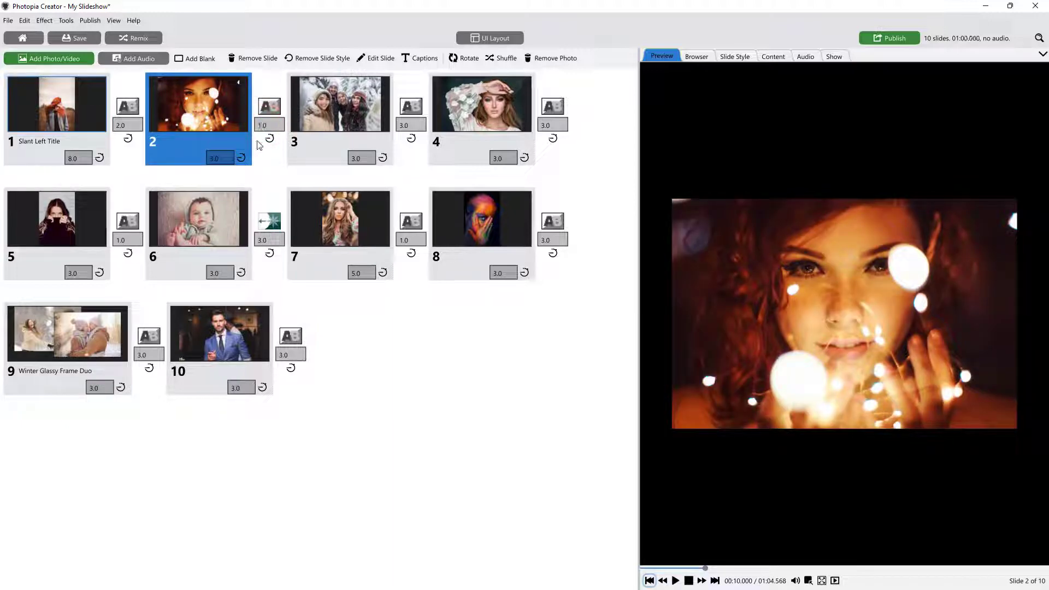
left_click(172, 146)
Move the glowing-lights slide to position 6 and dismiss its transition choices unchanged
left_click_drag(212, 173, 251, 219)
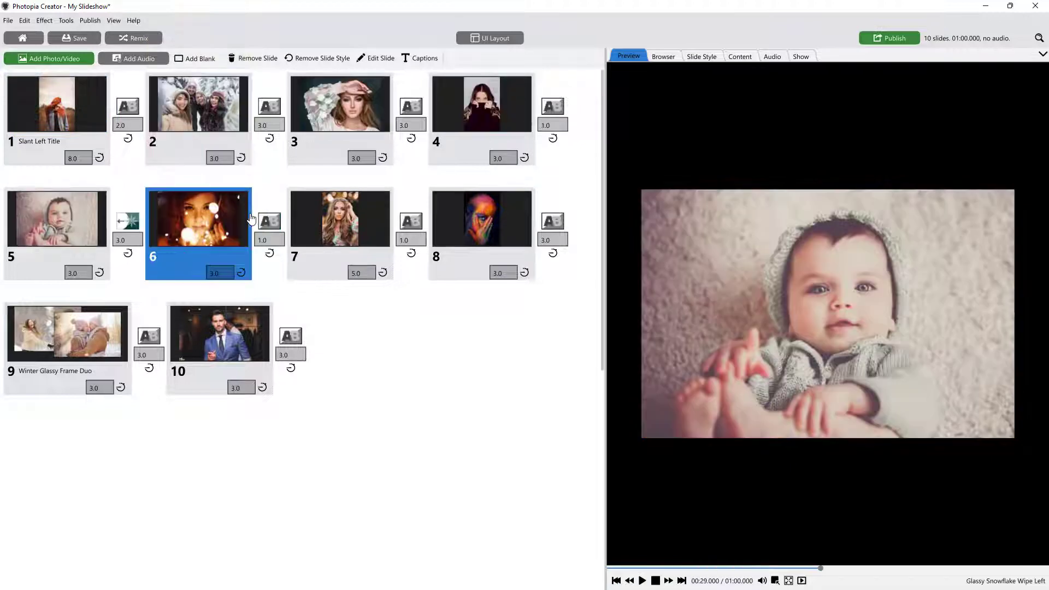
left_click(275, 222)
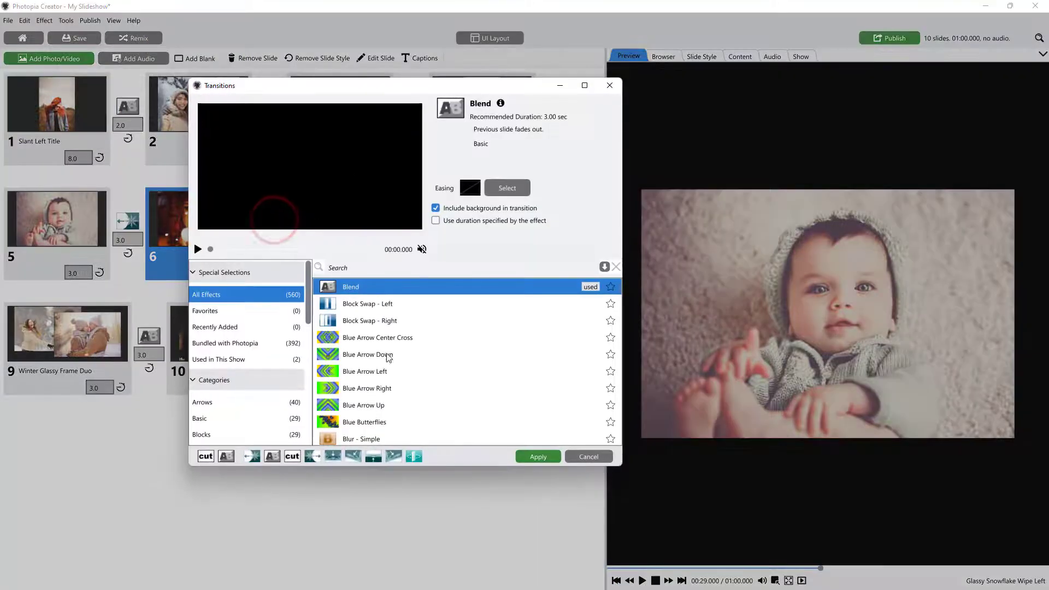
left_click(575, 463)
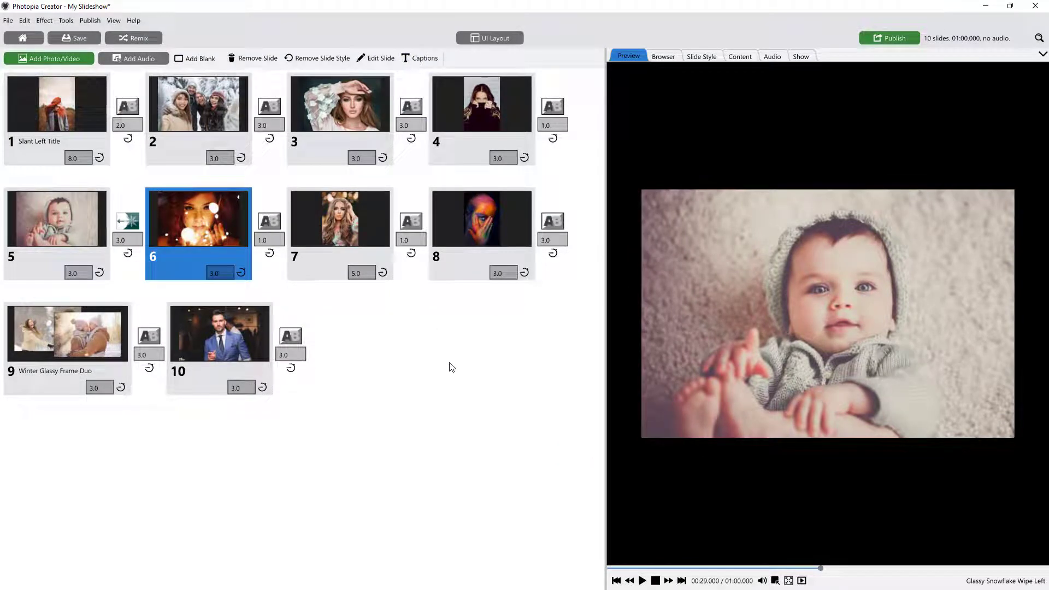
Preview the Slant Left Title slide 1, stopping playback at 00:03.803
left_click(218, 112)
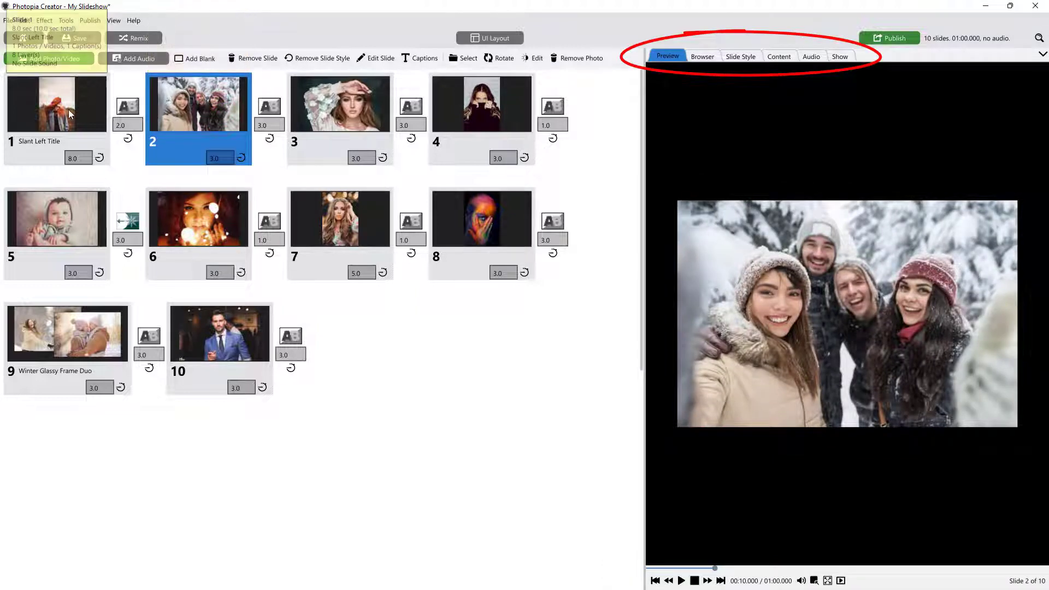
left_click(67, 109)
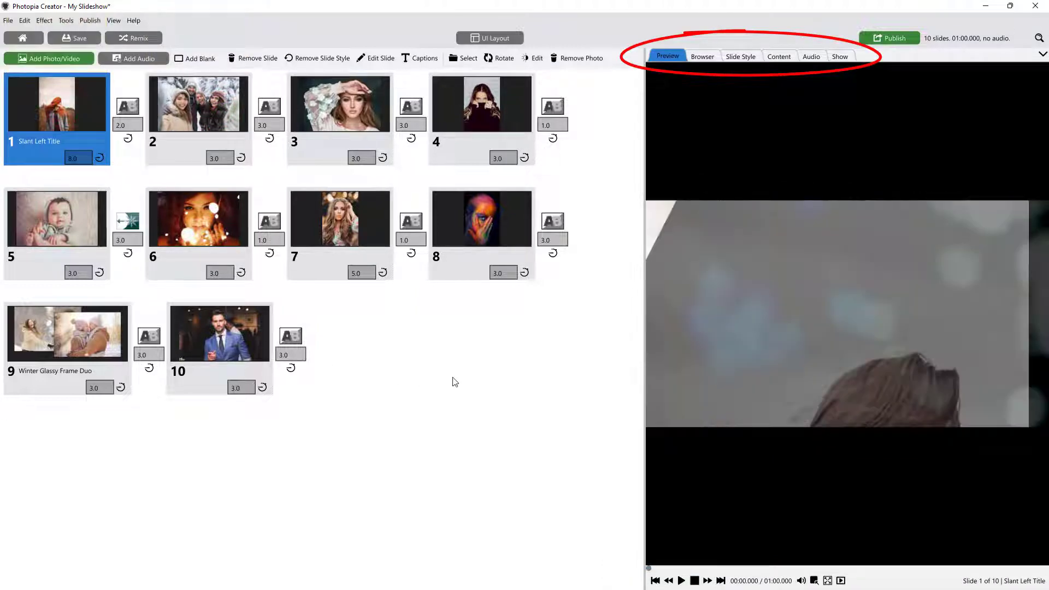
left_click(681, 580)
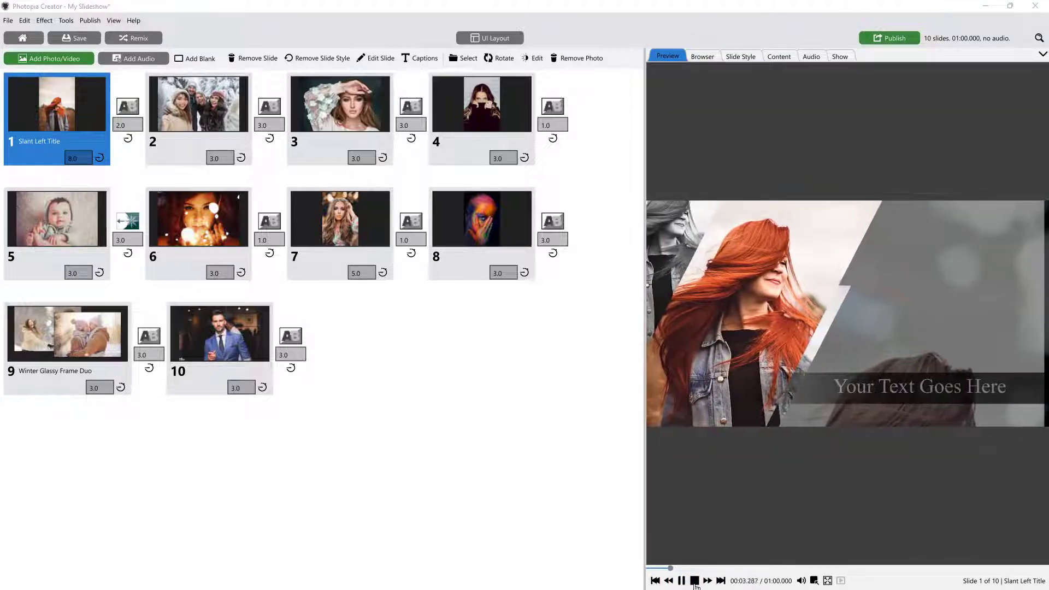
left_click(694, 581)
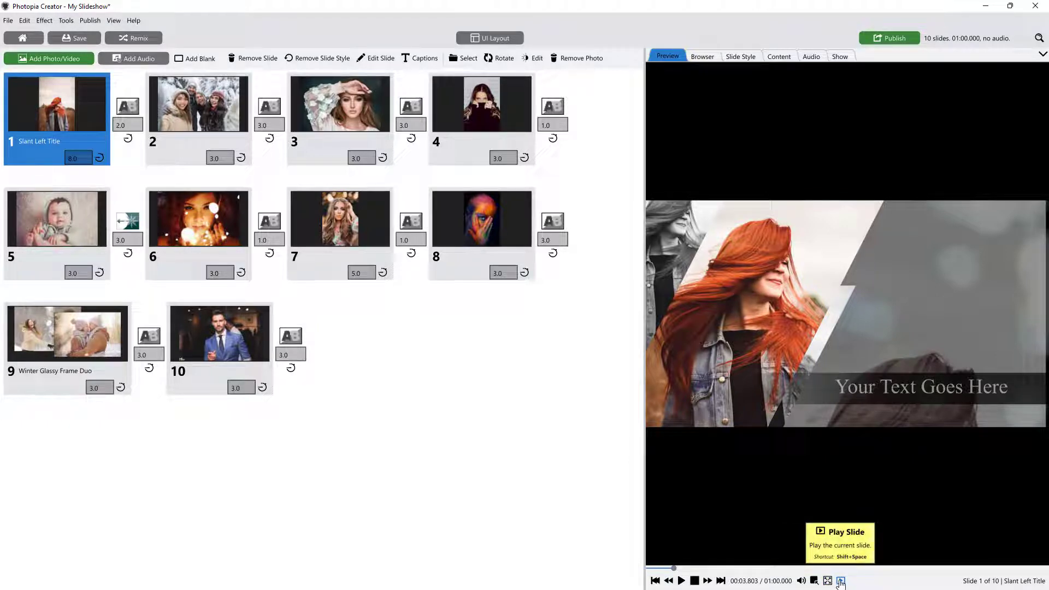
Browse the Stock Photos › Envato image folder in the media browser, then select slide 2
left_click(703, 58)
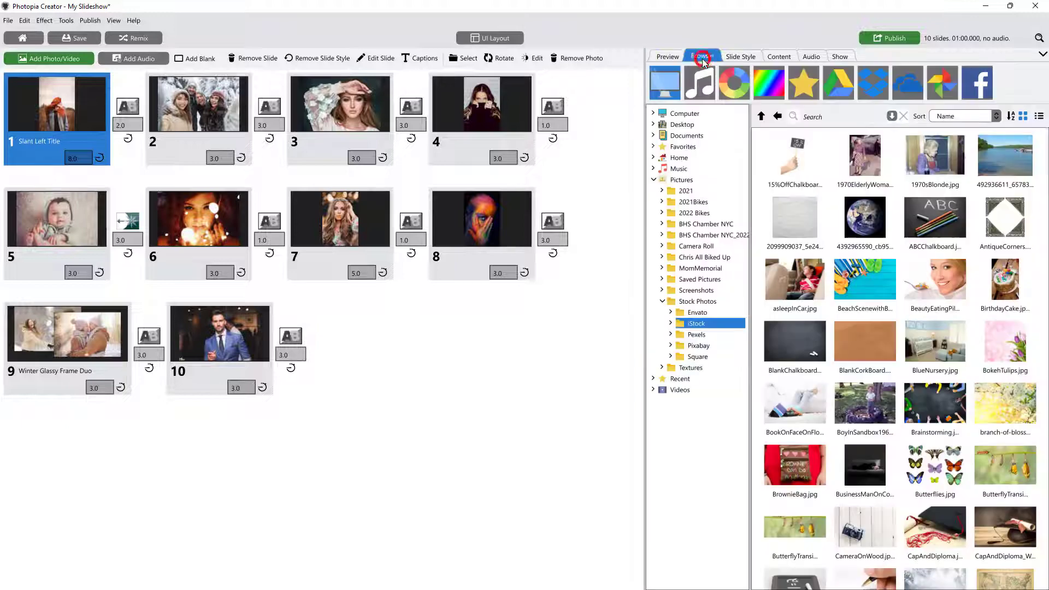
scroll(878, 431, "down", 1)
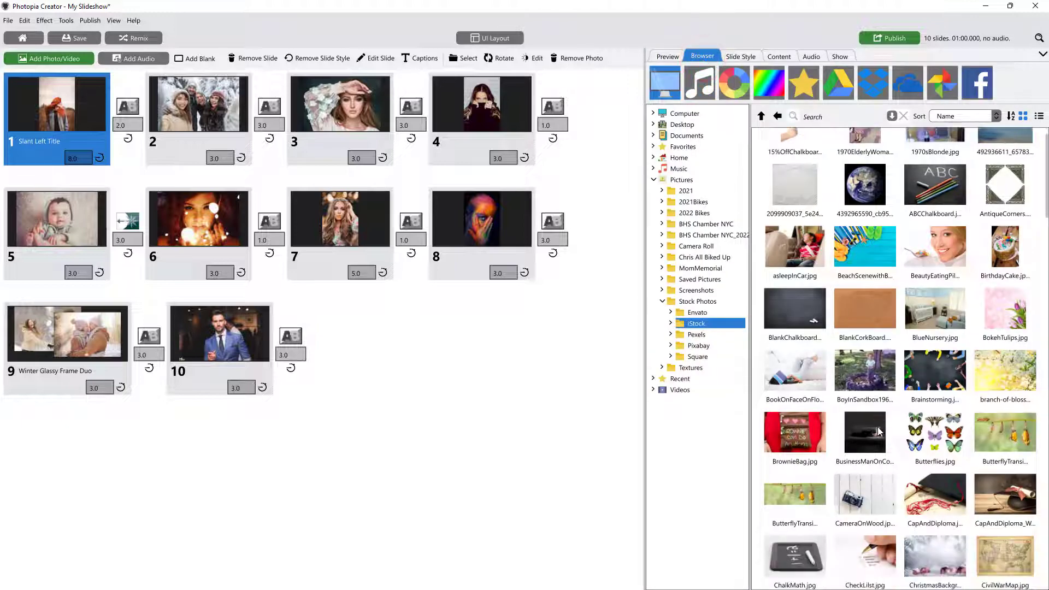
left_click(693, 313)
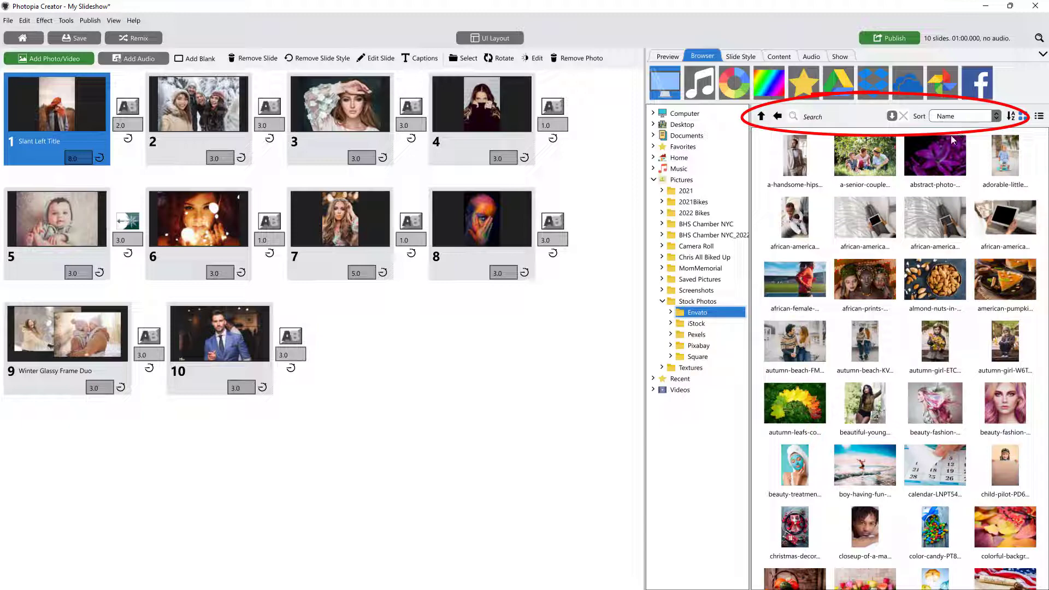
key("Right")
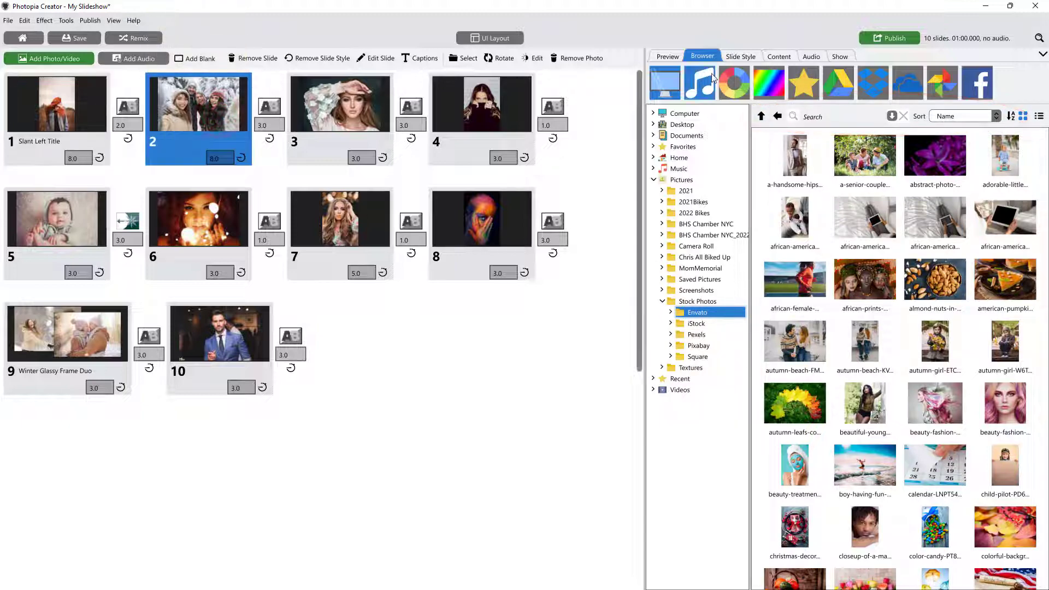
Search styles for 'winter', preview Winter Glassy Frame Pan Left, and apply it to slide 2
left_click(737, 57)
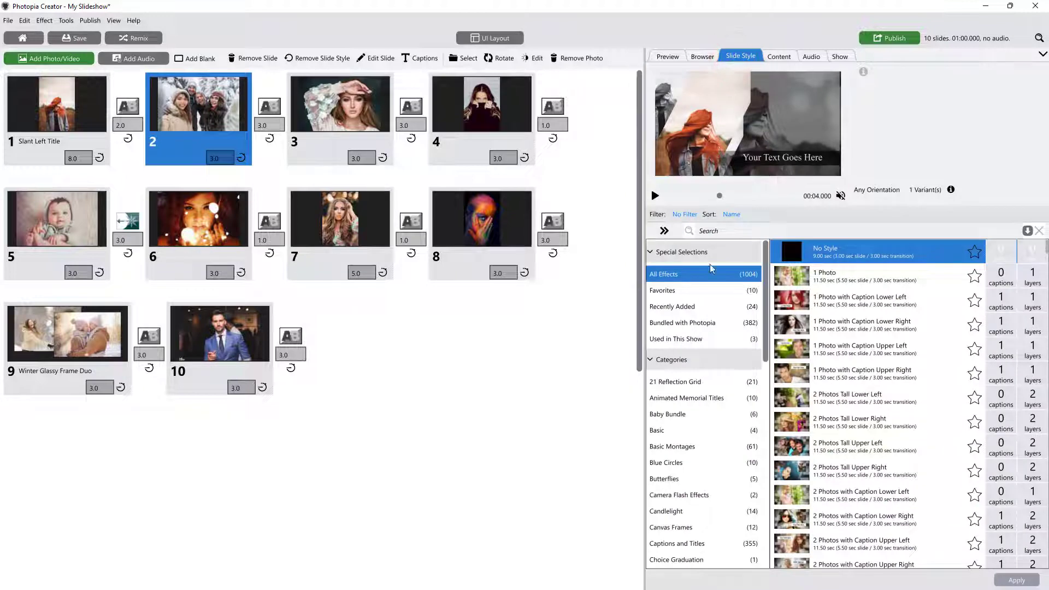
left_click(709, 326)
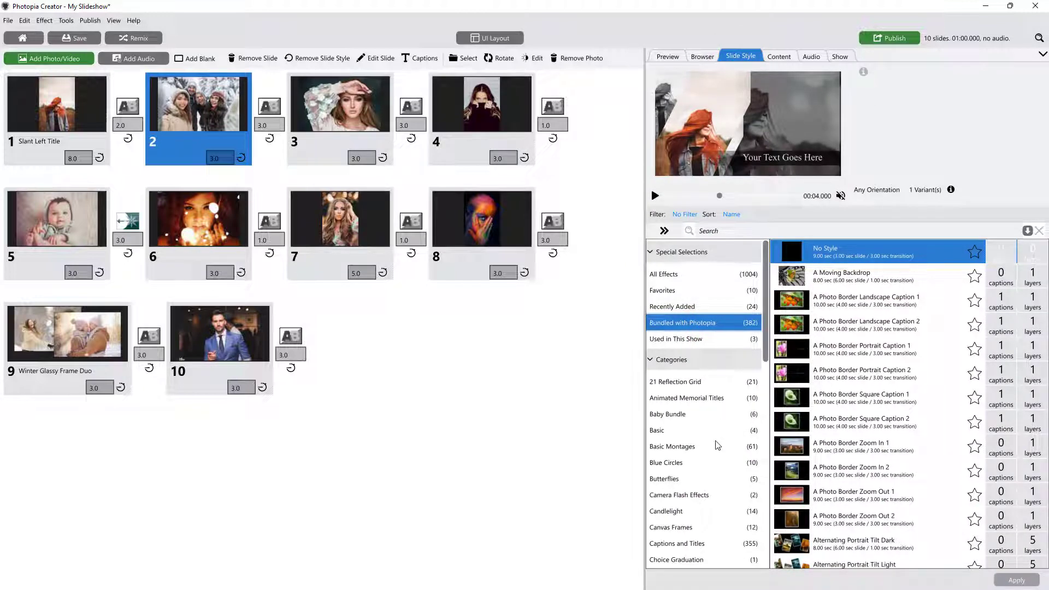
type("winter")
left_click(693, 277)
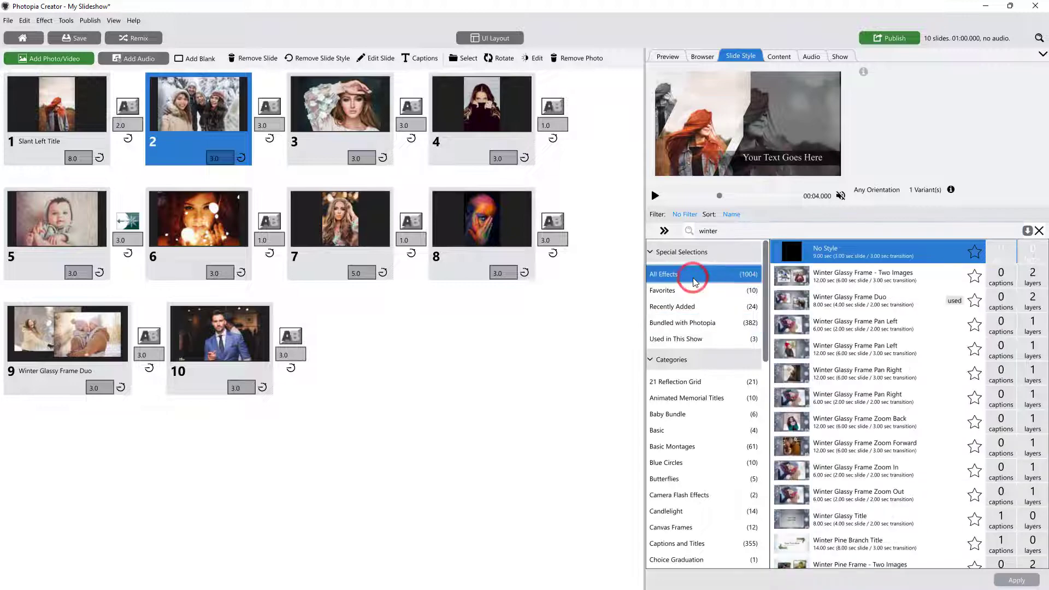
left_click(849, 353)
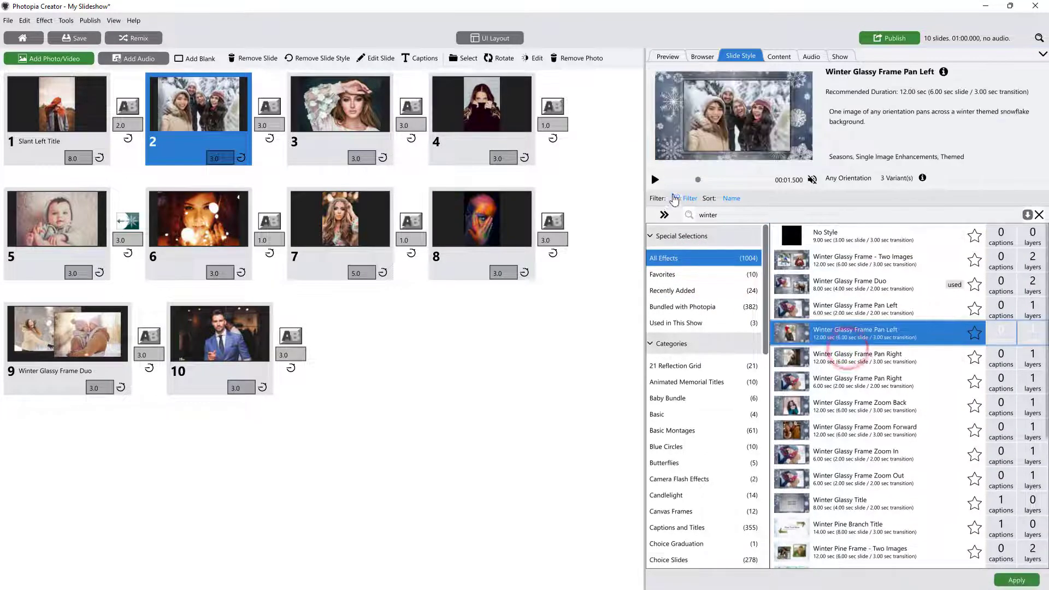
left_click(655, 180)
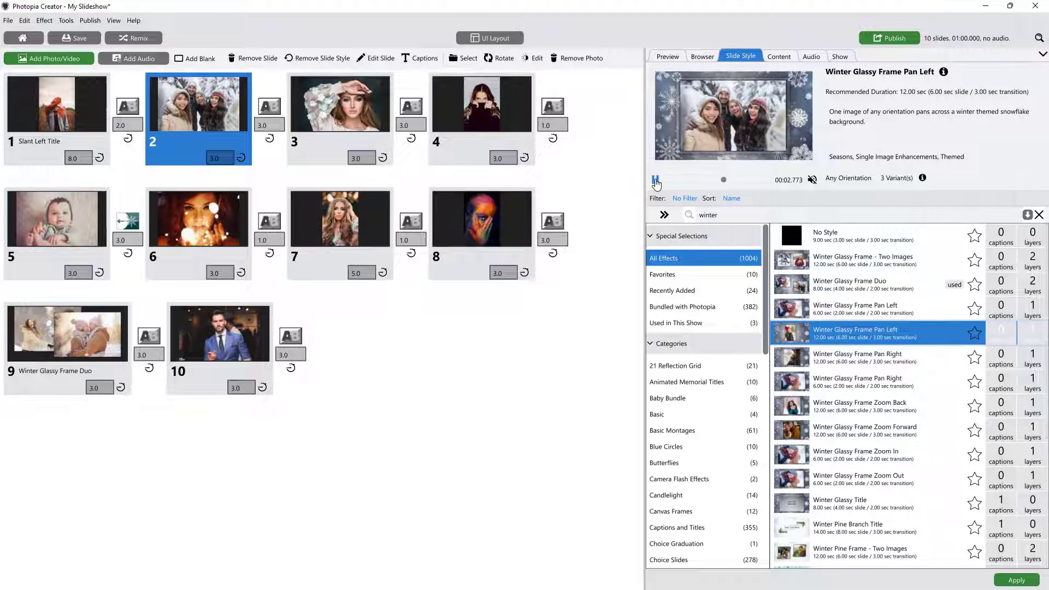
left_click(655, 180)
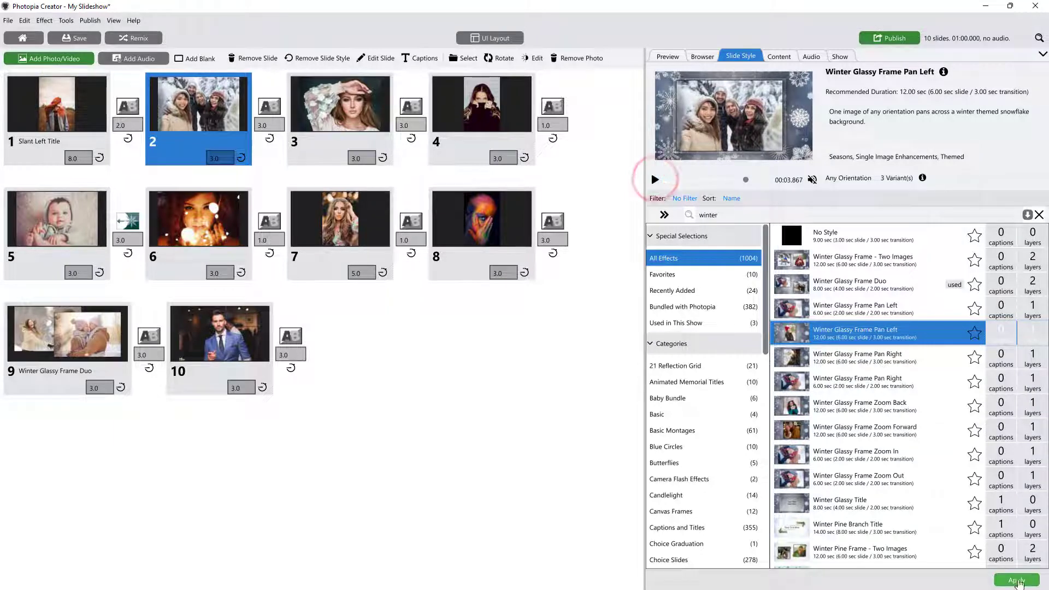
left_click(1017, 582)
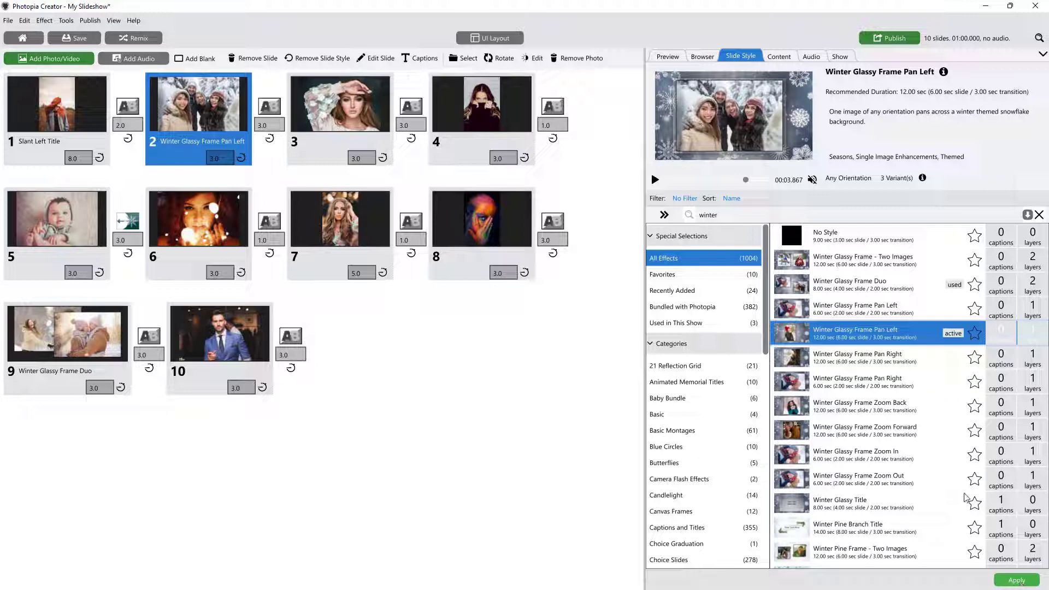
left_click(779, 56)
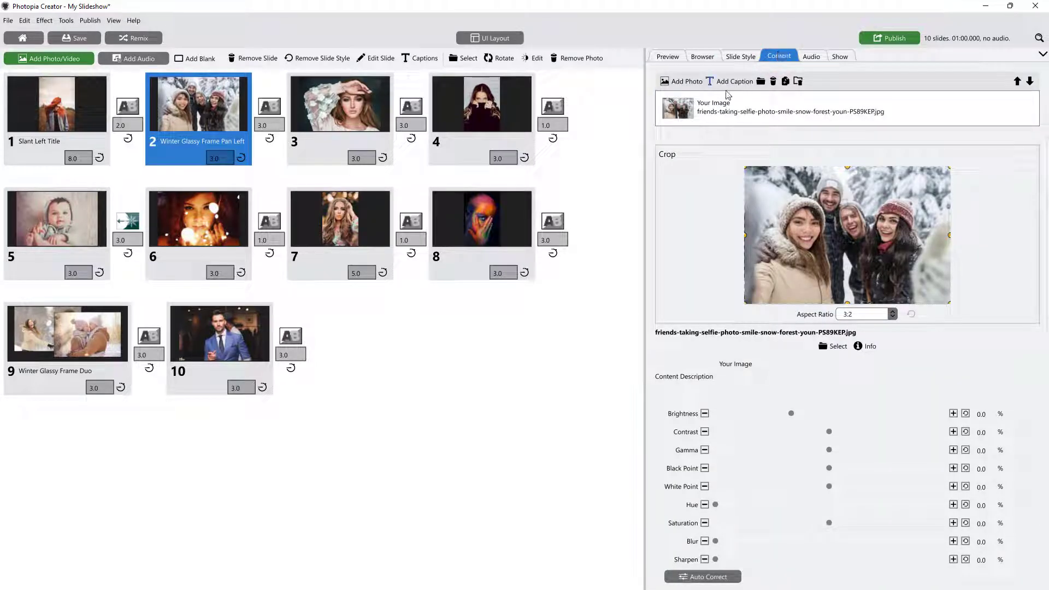
Crop slide 7's photo to a square and shift the crop area upward
left_click(366, 222)
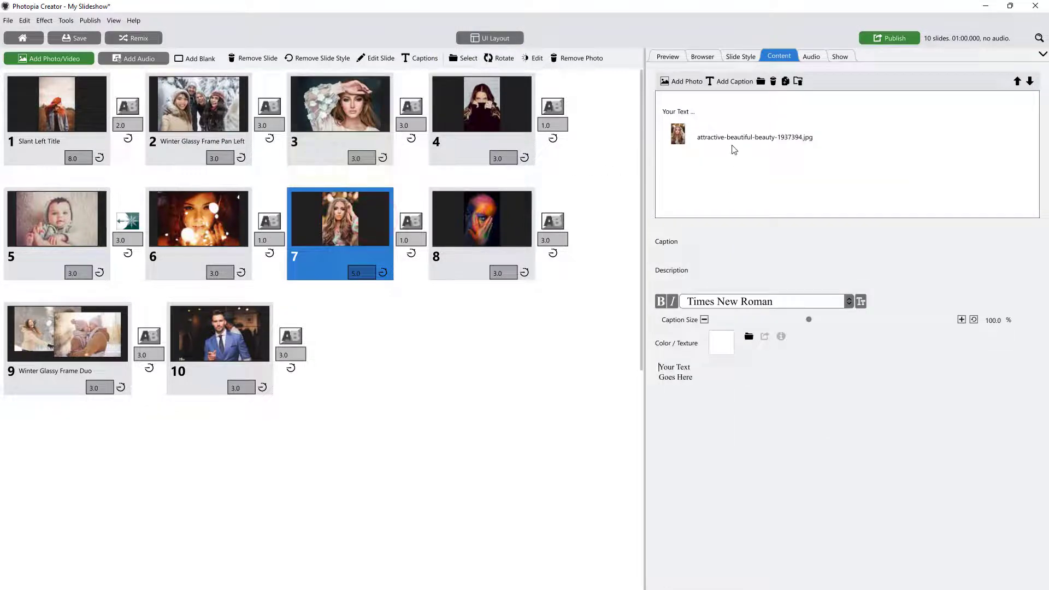
left_click(768, 138)
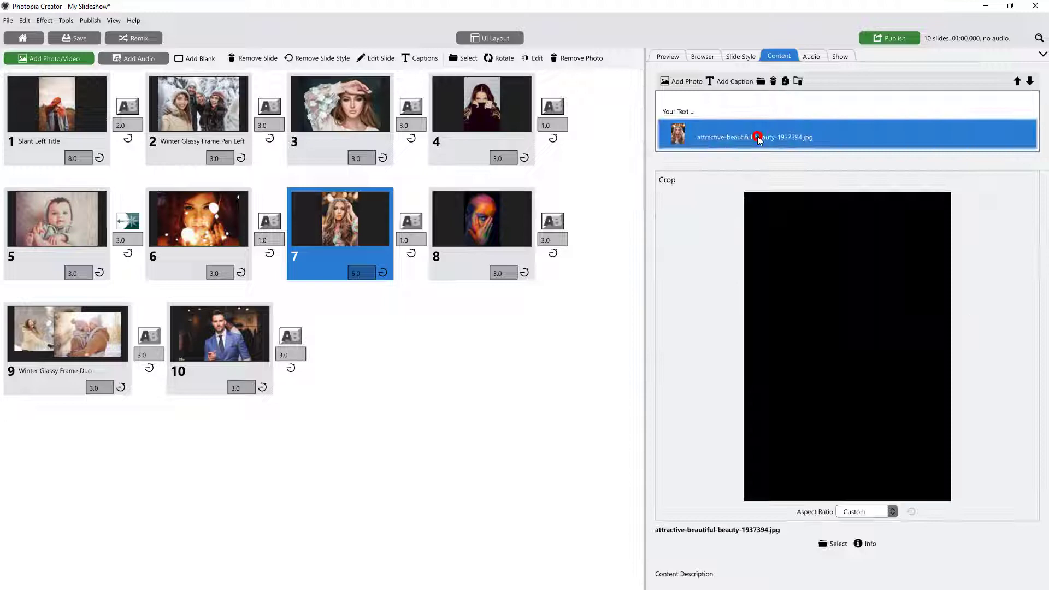
left_click(998, 296)
scroll(997, 297, "down", 5)
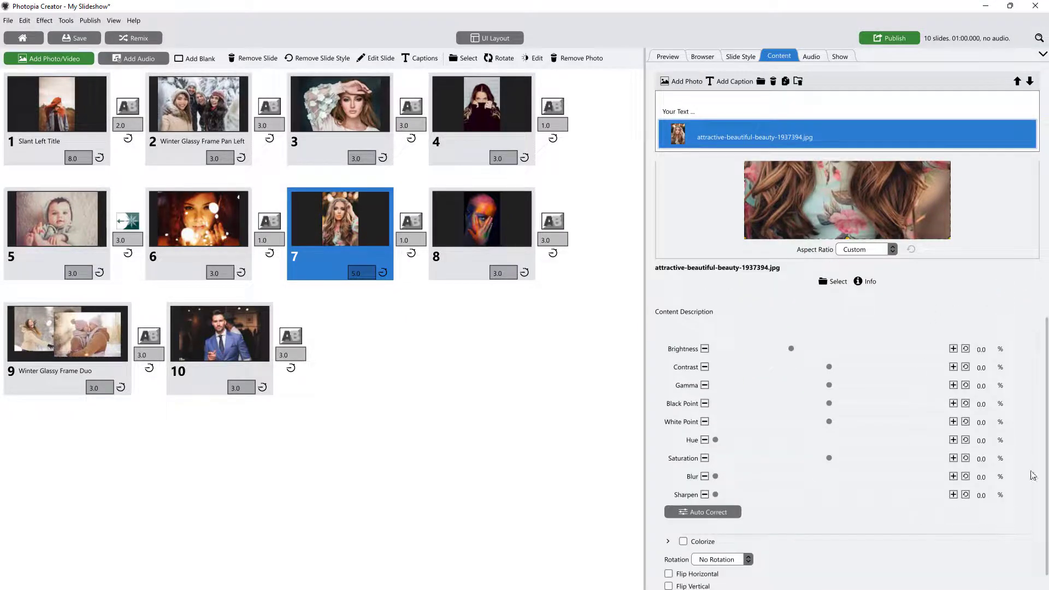
scroll(1032, 476, "up", 4)
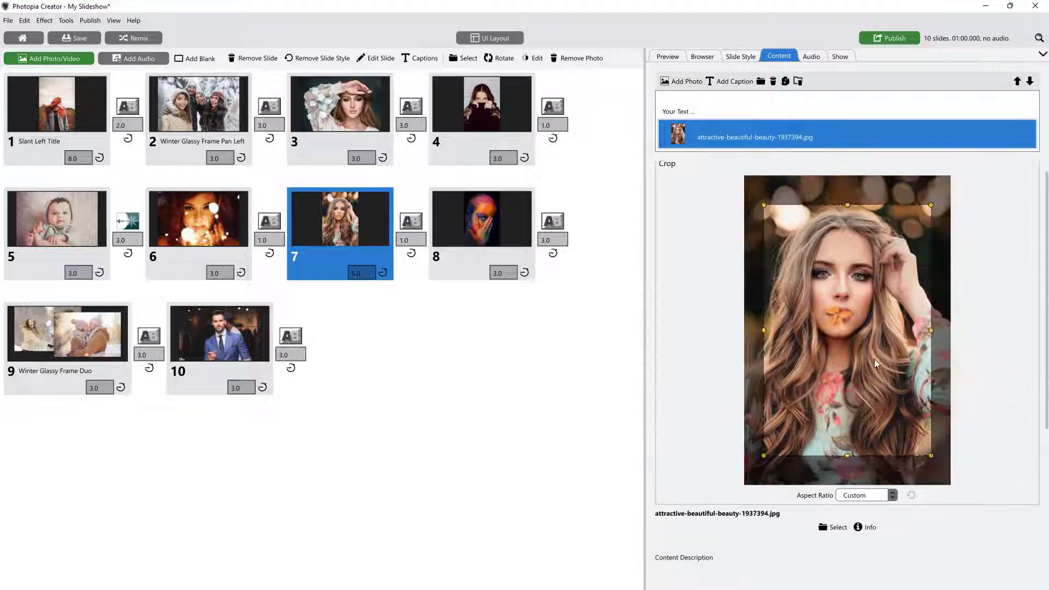
left_click(888, 495)
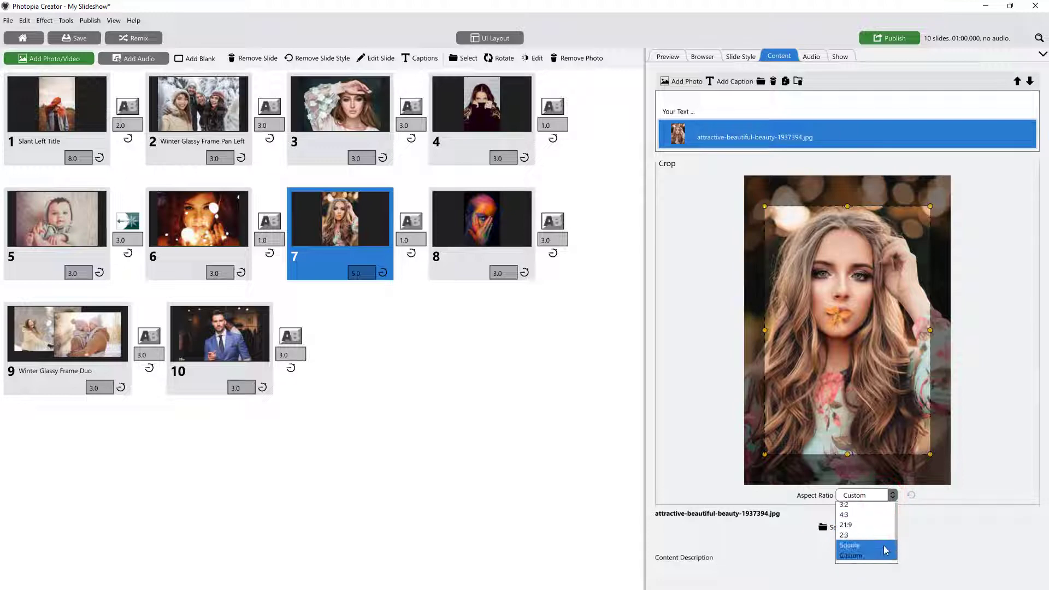
left_click(857, 548)
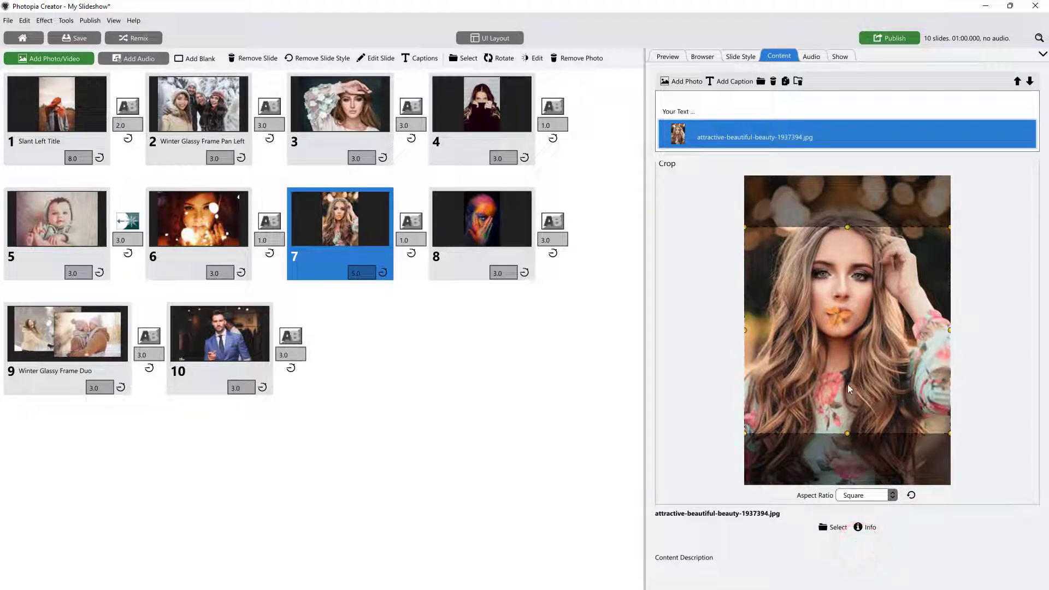
left_click_drag(848, 384, 852, 352)
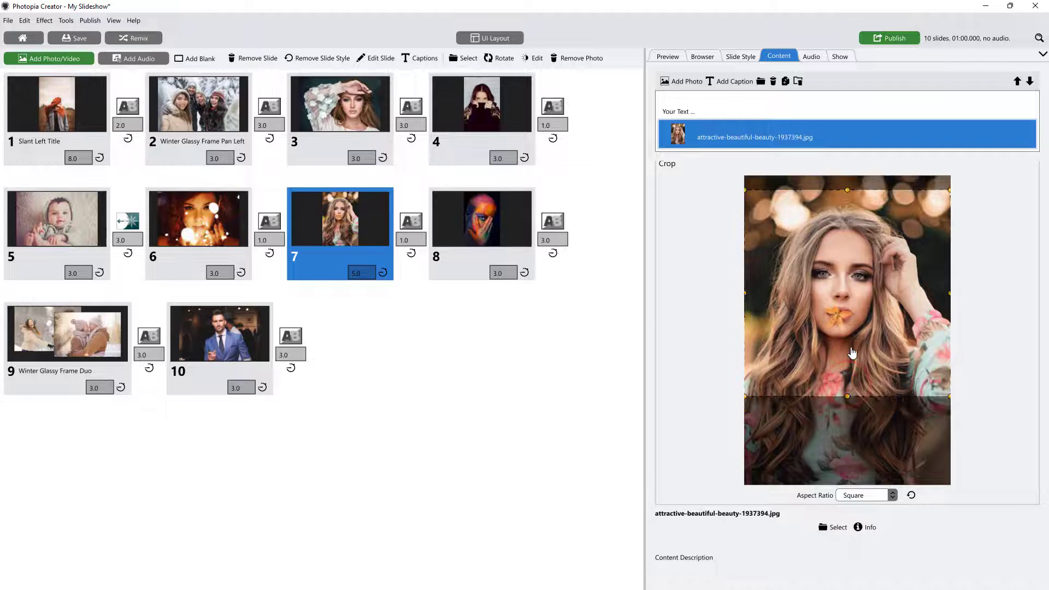
Set slide 7's caption to the Vivaldi font at 95.4% size
left_click(720, 111)
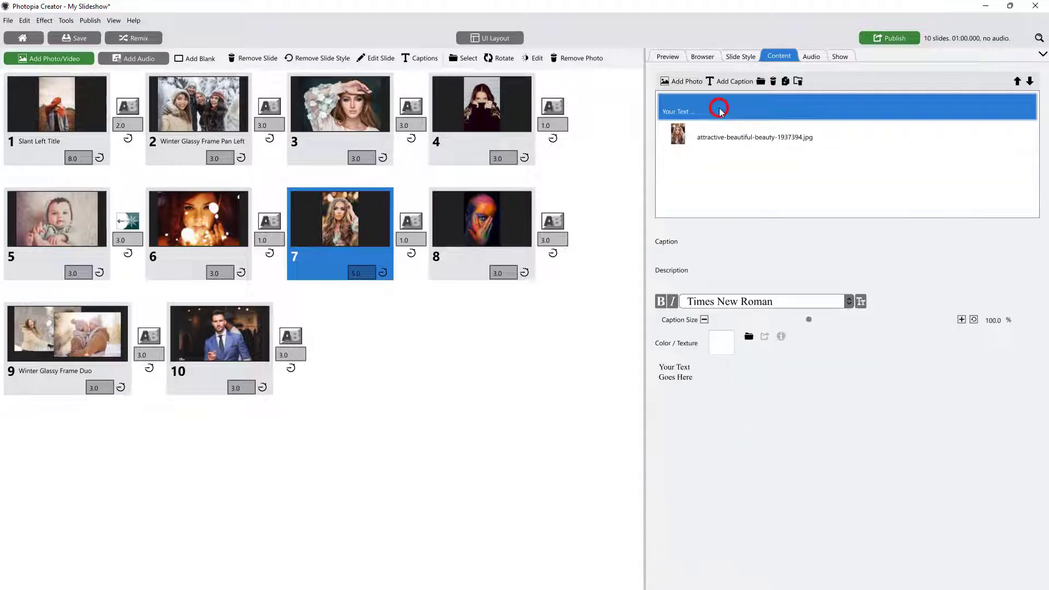
left_click(849, 301)
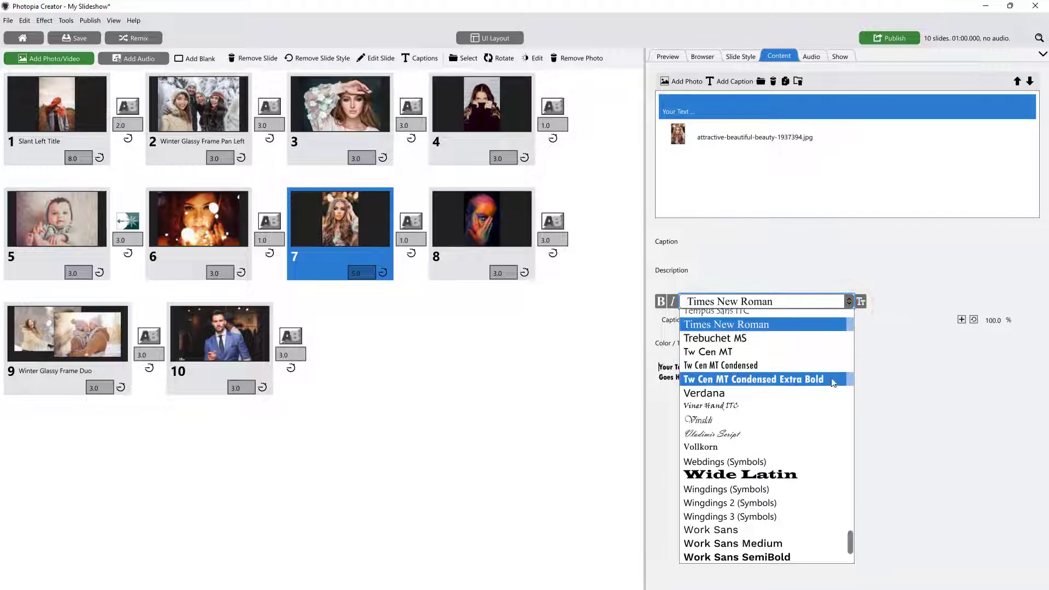
left_click(815, 420)
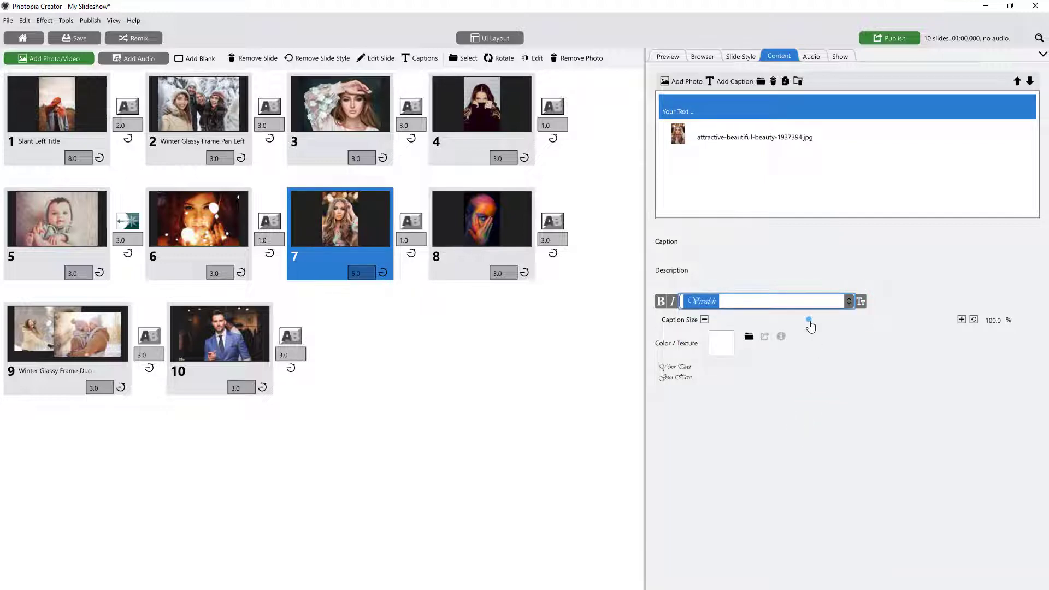
left_click_drag(809, 321, 804, 321)
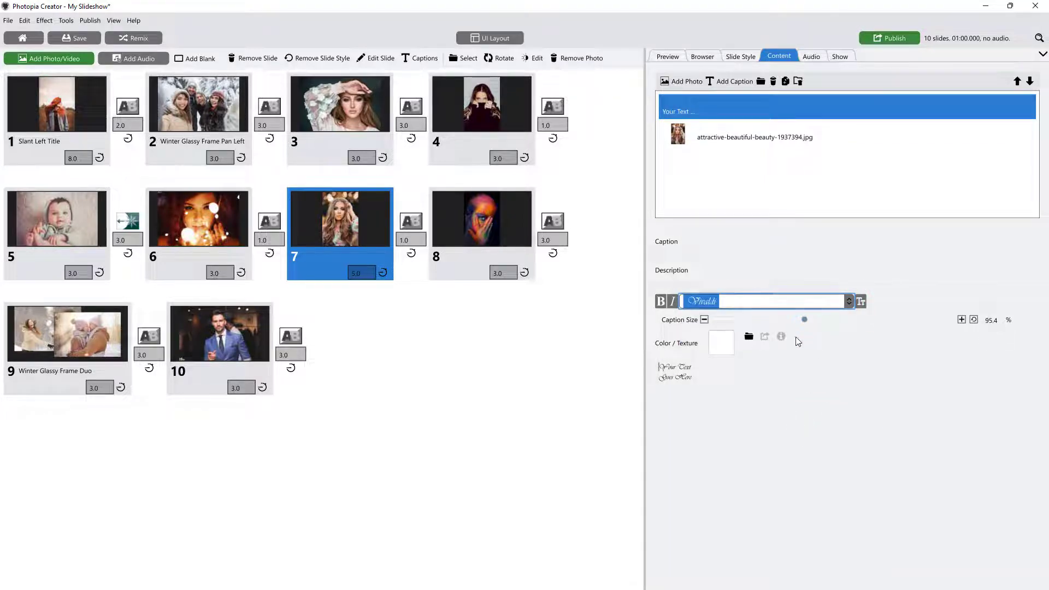
left_click(723, 349)
left_click(798, 64)
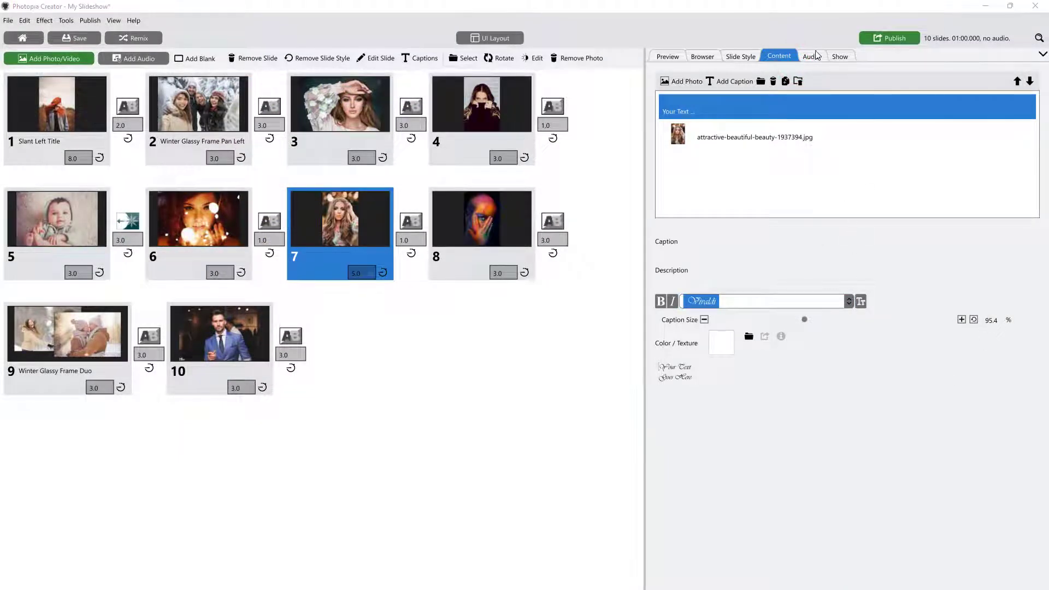
left_click(814, 56)
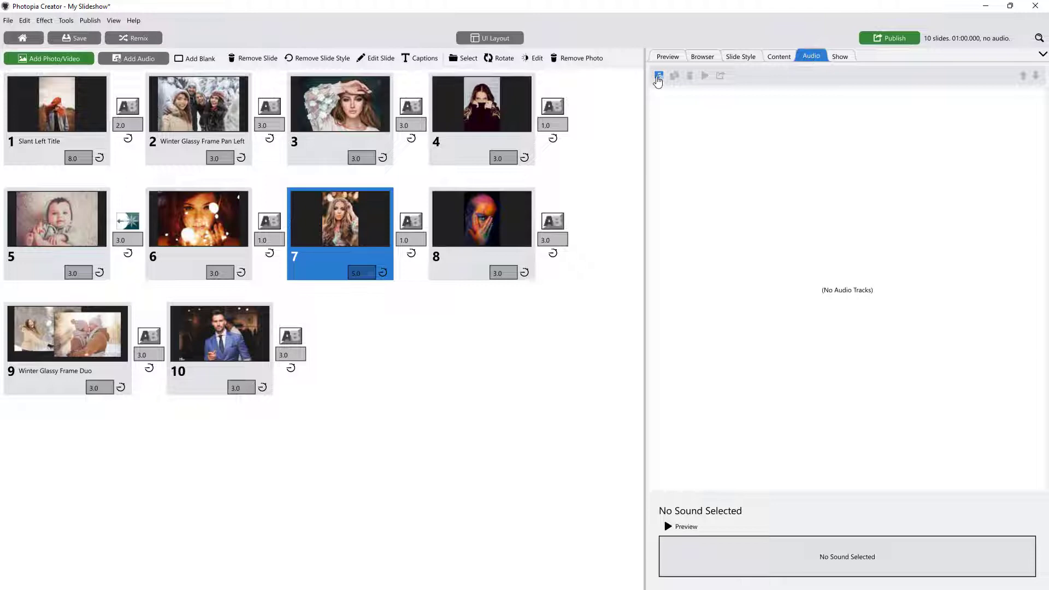
Add the track A Beautiful Life (Instrumental) with 2.0 s fade-in and fade-out
left_click(659, 79)
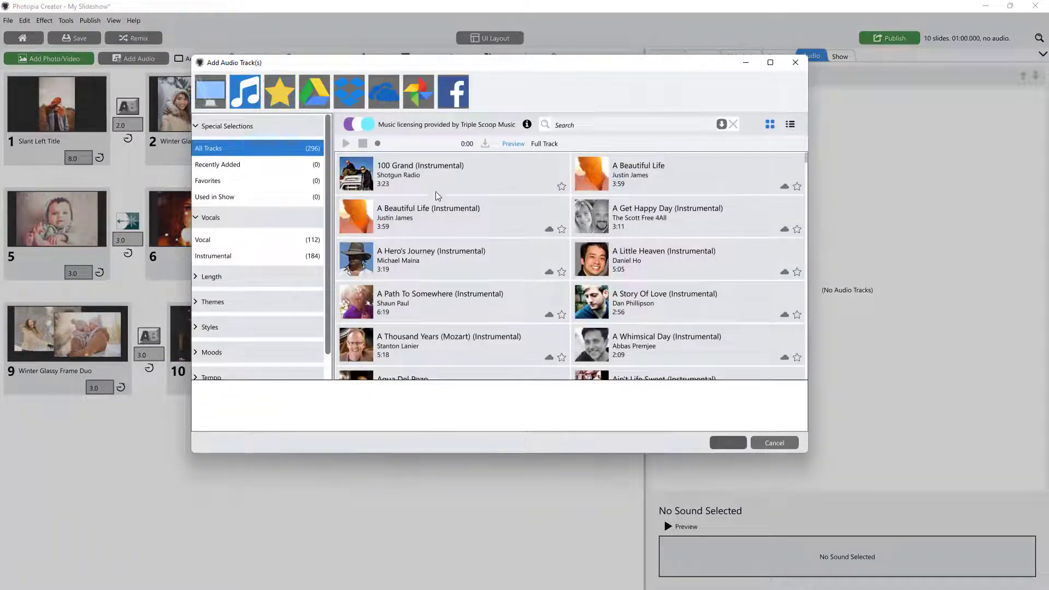
left_click(211, 91)
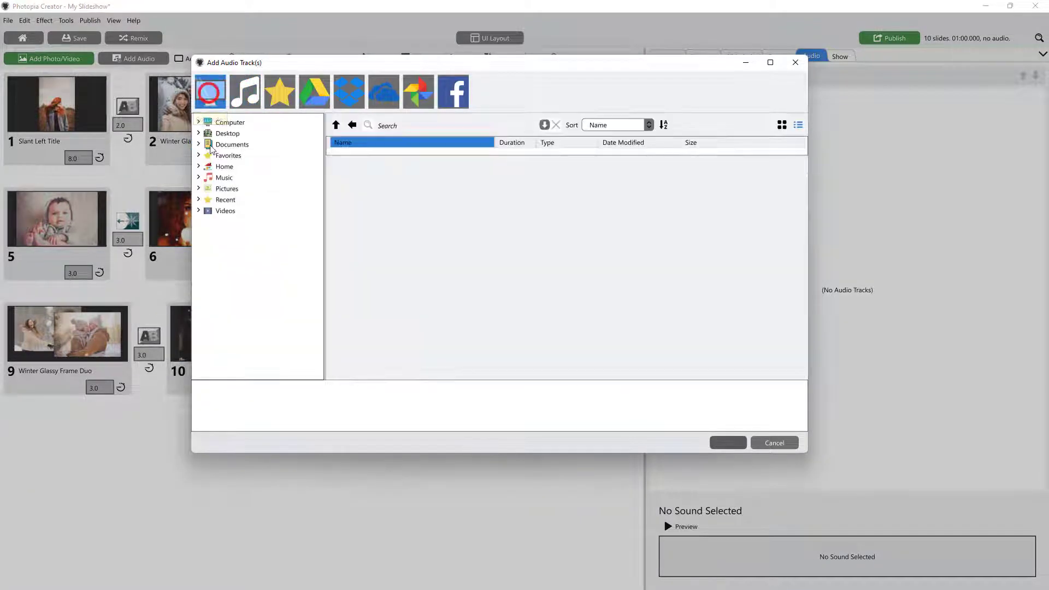
left_click(198, 178)
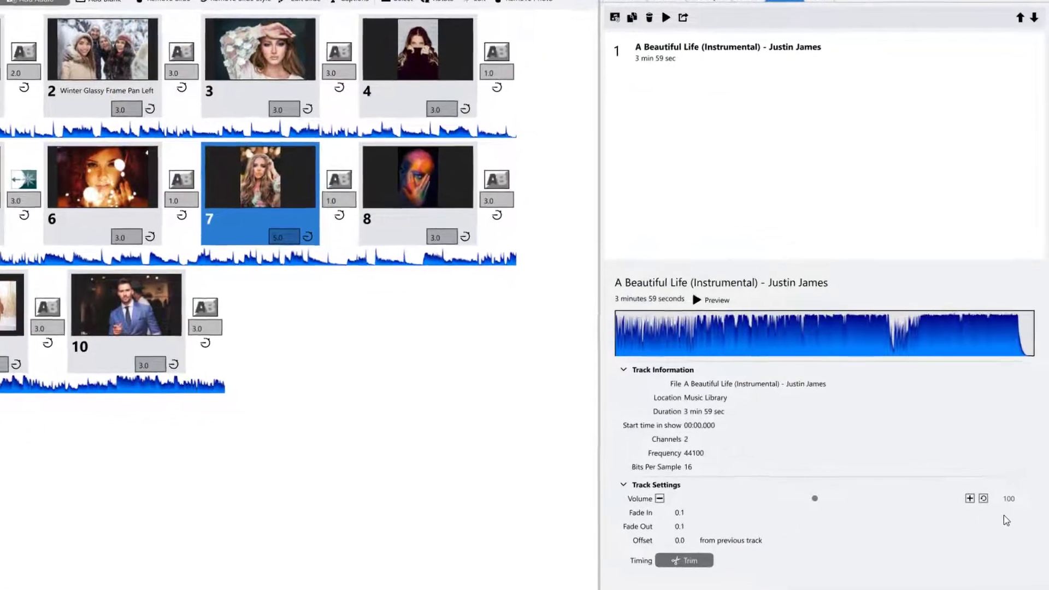
left_click(680, 513)
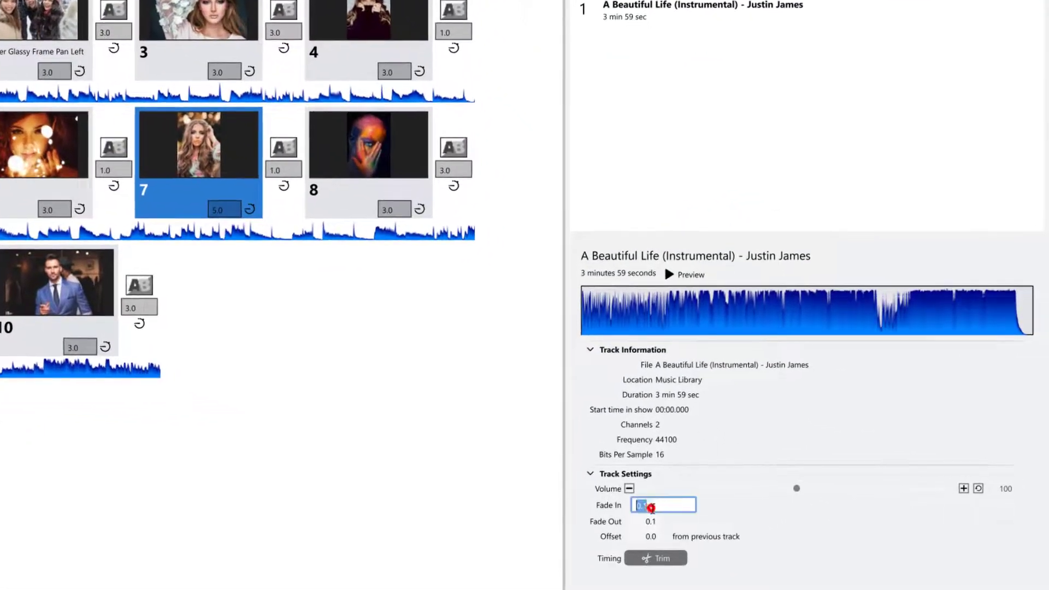
type("2")
left_click(655, 519)
type("2")
left_click(653, 536)
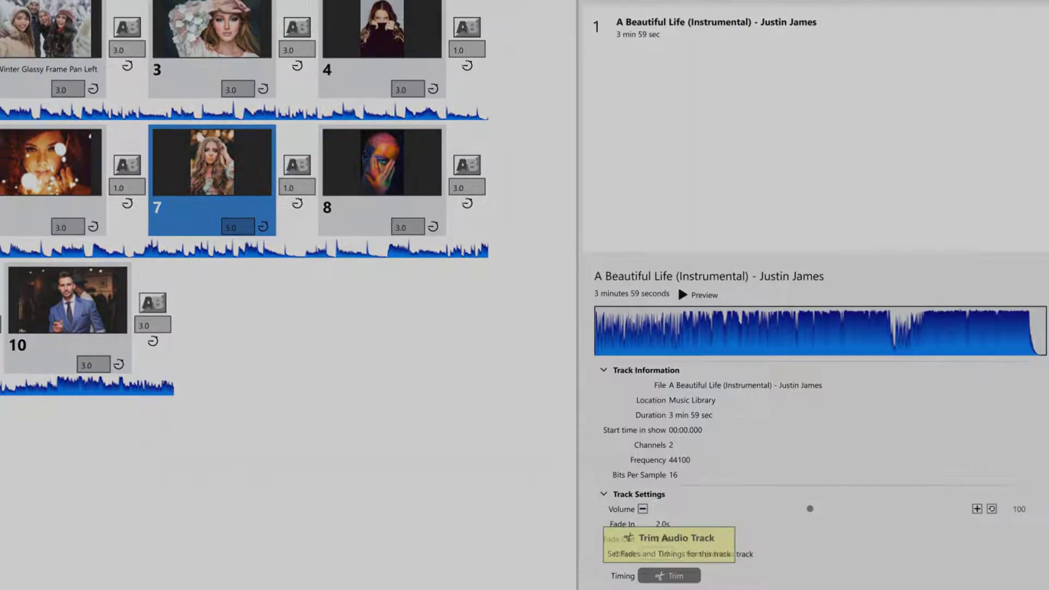
Trim the track's end to 233.730, giving a 03:53.730 length
left_click(658, 560)
mouse_move(177, 45)
left_mouse_down()
mouse_move(215, 45)
mouse_move(166, 45)
left_mouse_up()
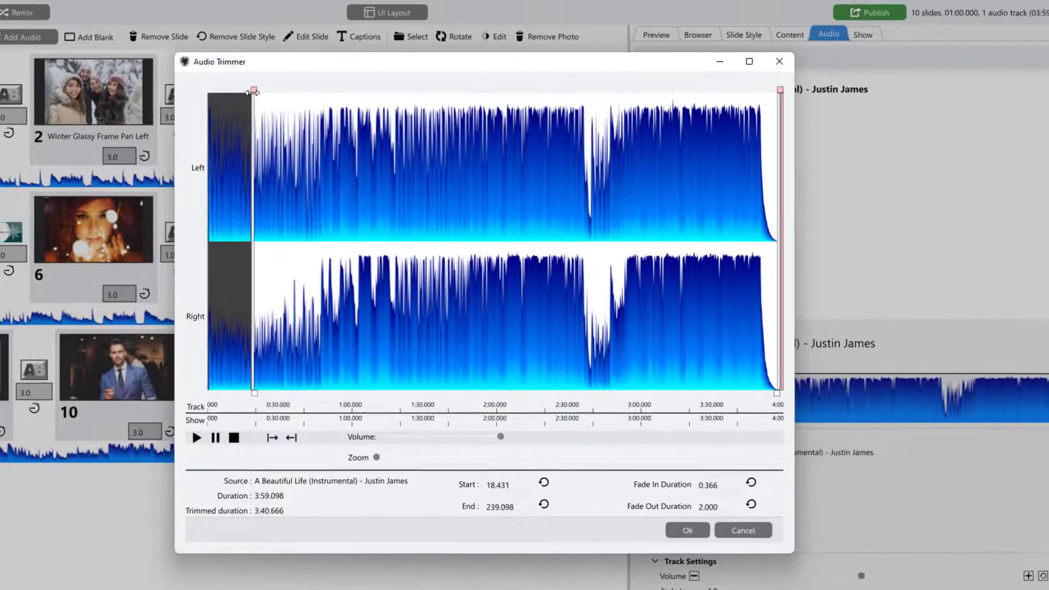
mouse_move(778, 88)
left_mouse_down()
mouse_move(747, 89)
mouse_move(768, 91)
left_mouse_up()
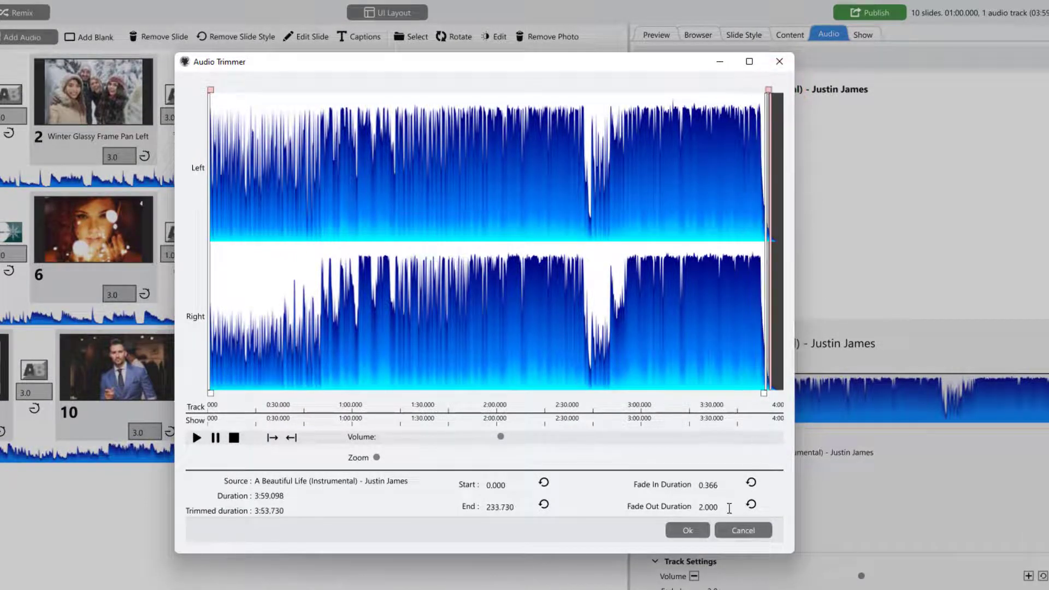
left_click(687, 530)
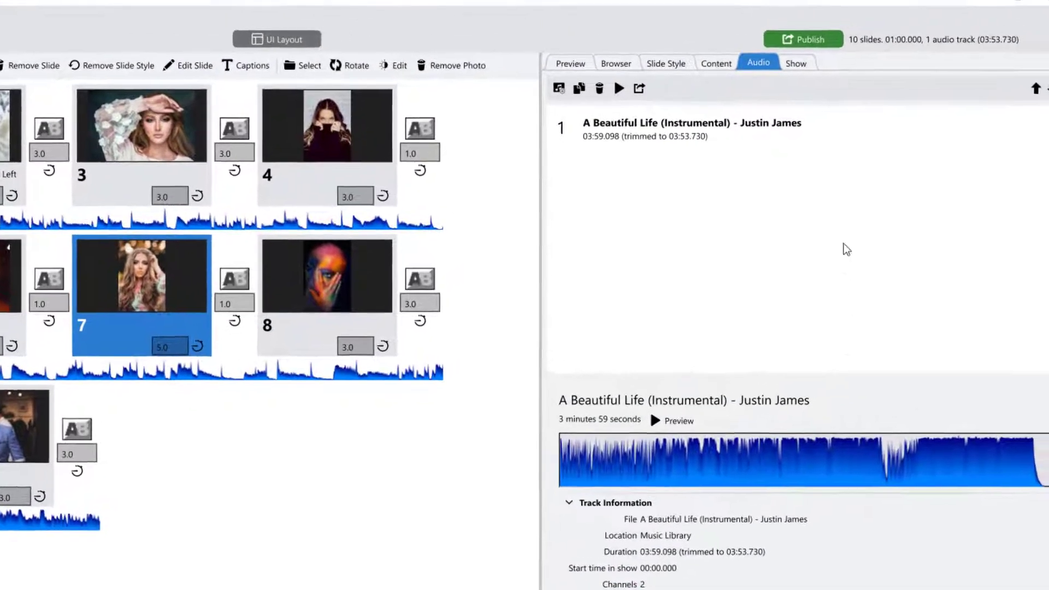
Show the slideshow details: 10 slides, 1 audio track, 01:00 total length
left_click(799, 66)
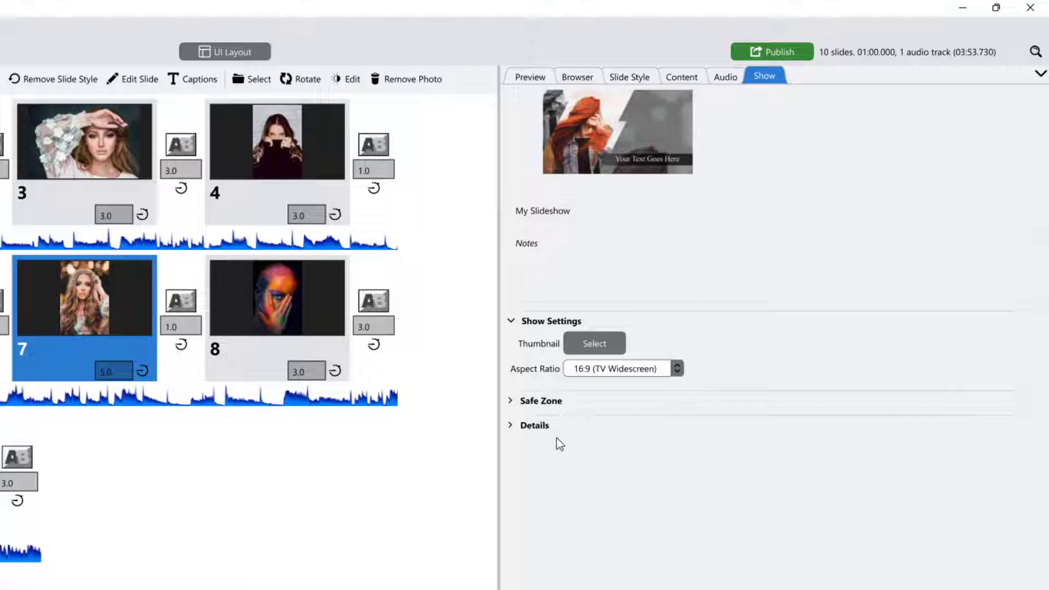
left_click(510, 430)
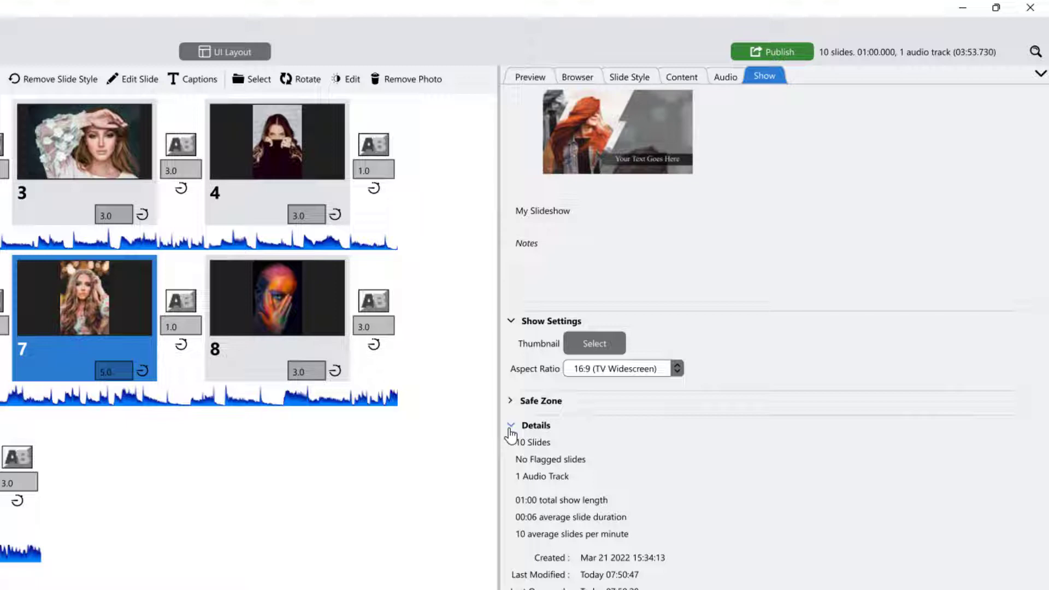
Change the UI layout to Compact, with preview above a single-row slide timeline
left_click(247, 54)
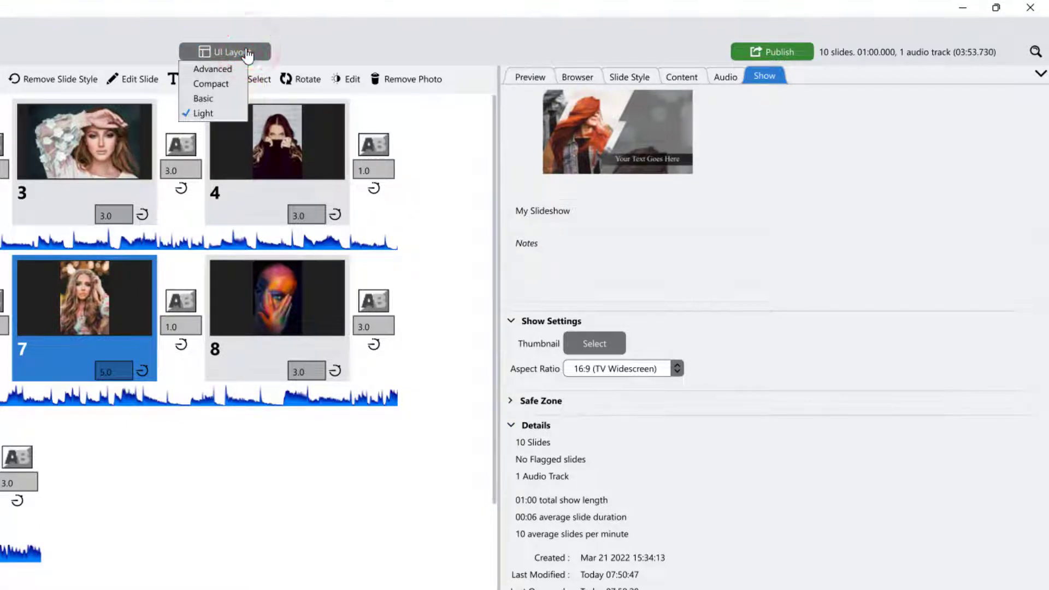
left_click(225, 87)
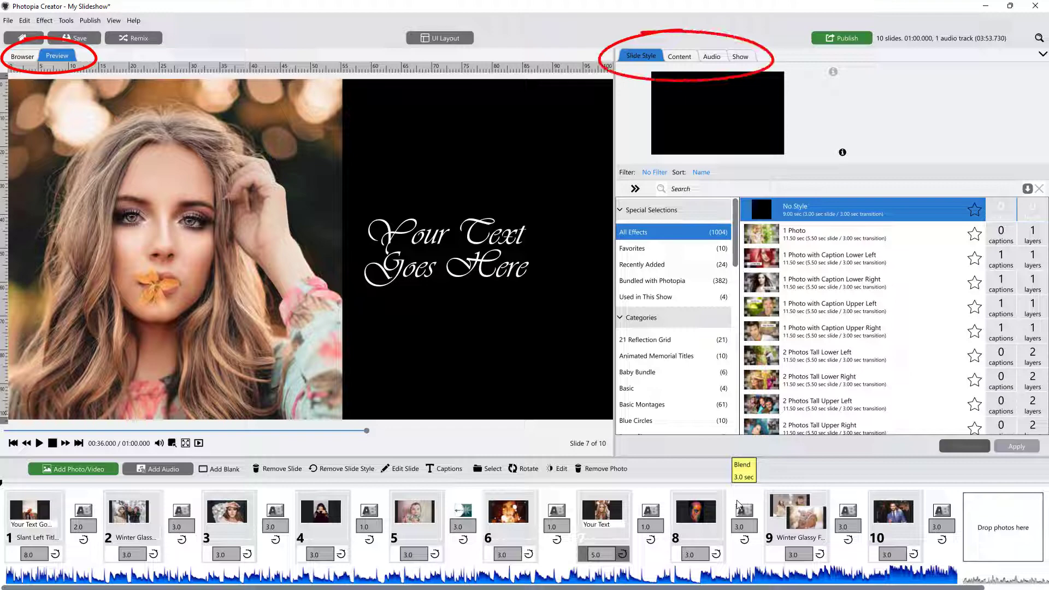
Insert the people-in-winter photo from Envato's Winter stock photos as new slide 7
left_click(23, 56)
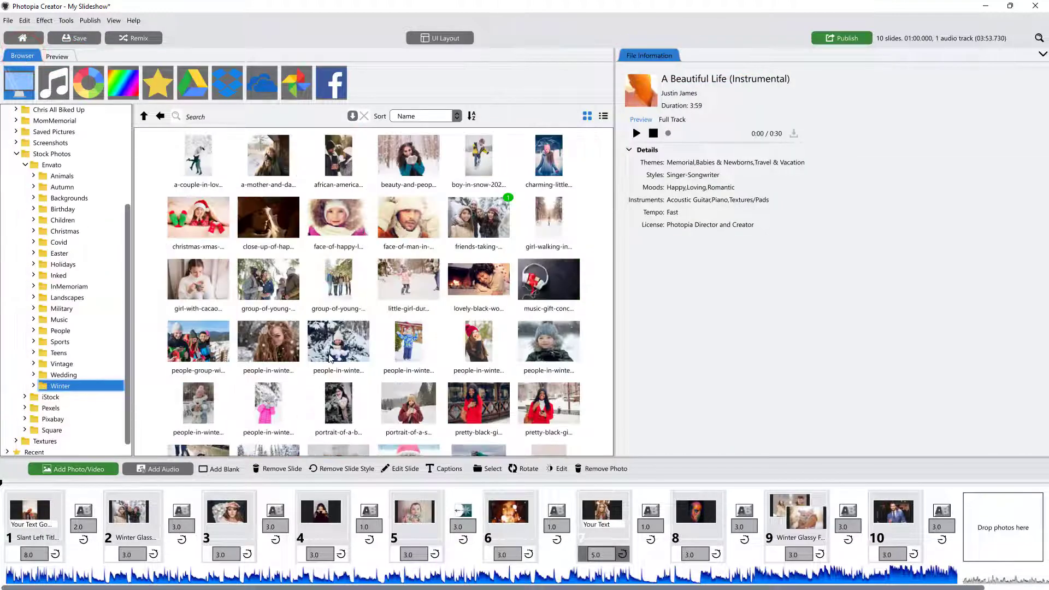
left_click(276, 338)
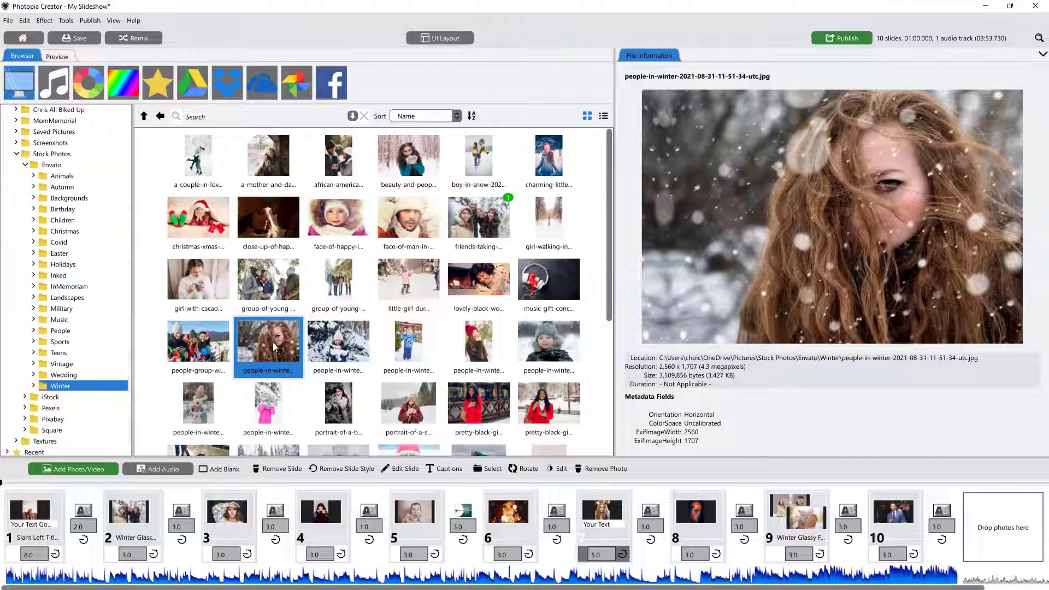
left_click_drag(276, 349, 579, 511)
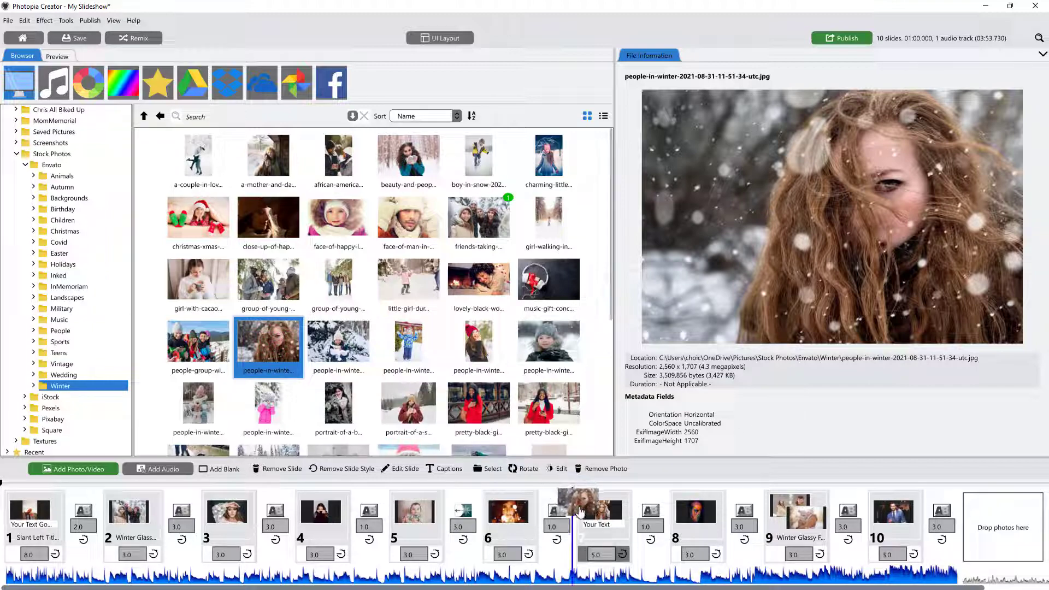
left_click(604, 518)
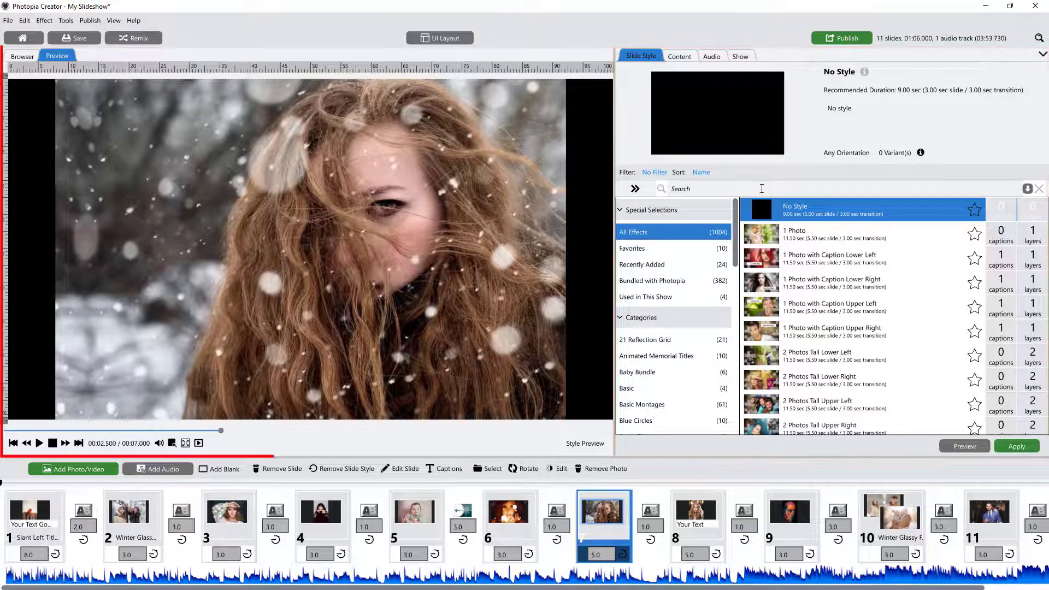
Filter slide styles by 'winter', preview Winter Glassy Frame Zoom In, and apply it to slide 7
left_click(762, 188)
type("winte")
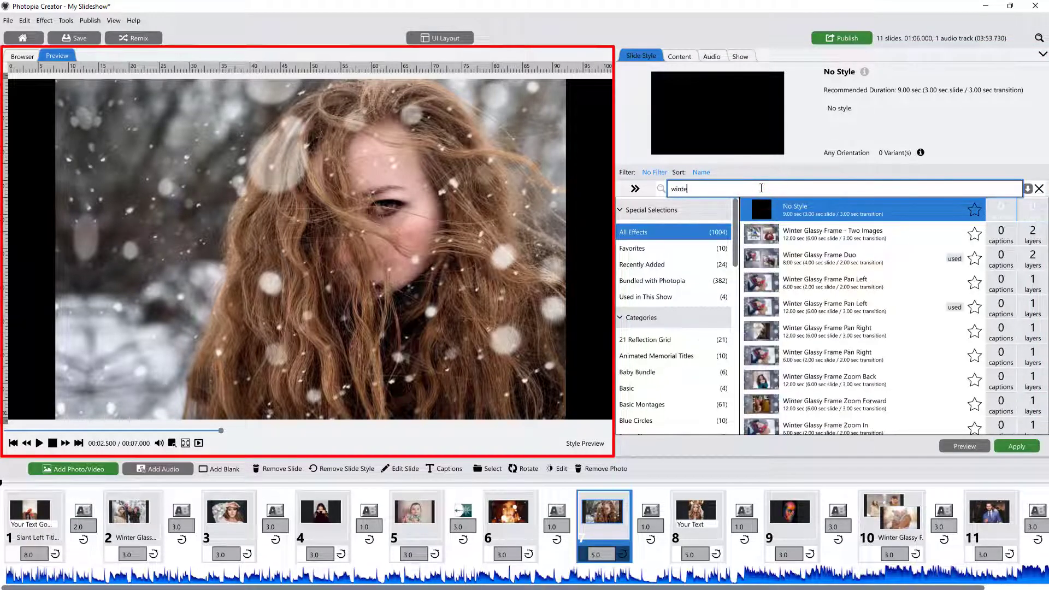
type("r")
left_click(846, 405)
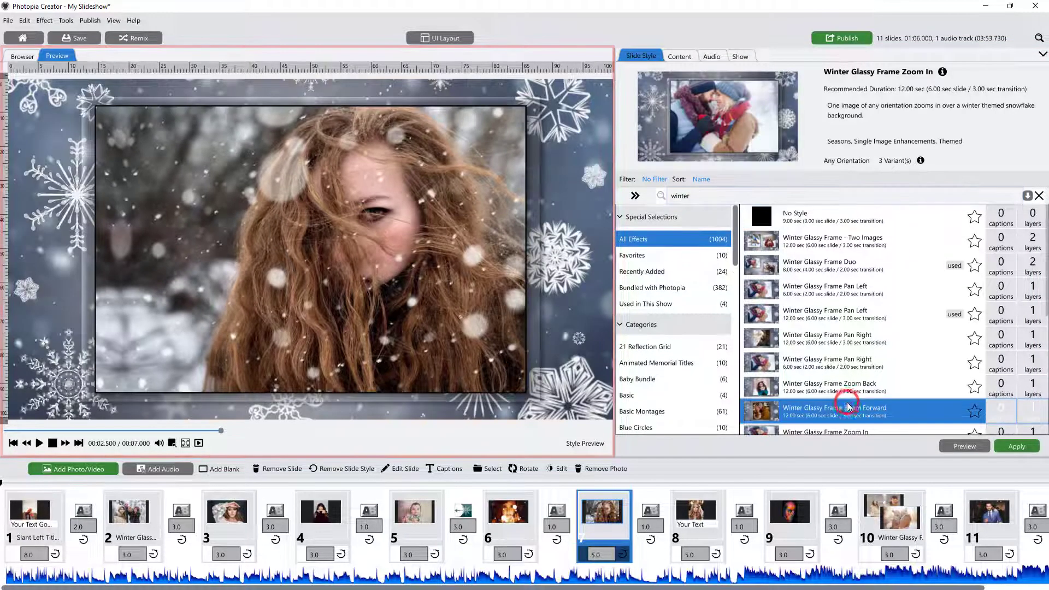
left_click(956, 445)
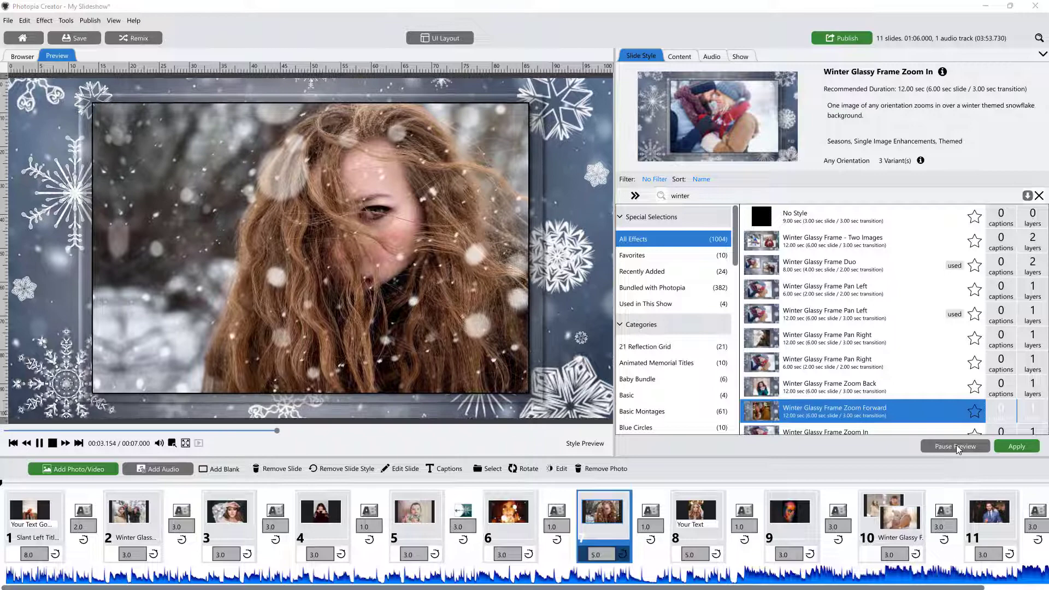
left_click(956, 446)
left_click(1017, 446)
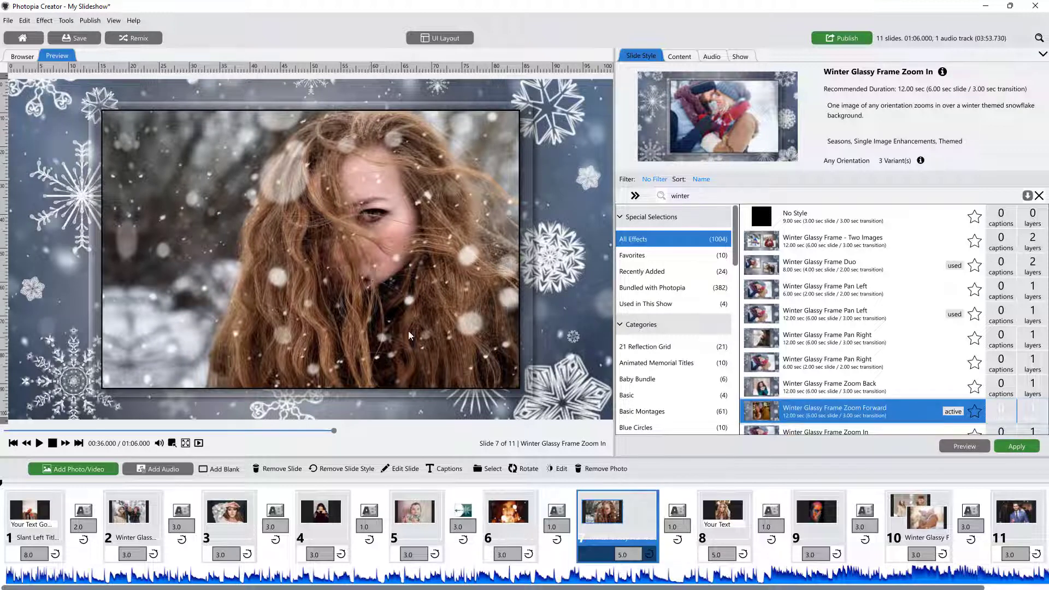
Check the slide content and audio settings, then return to the slide style details
left_click(680, 57)
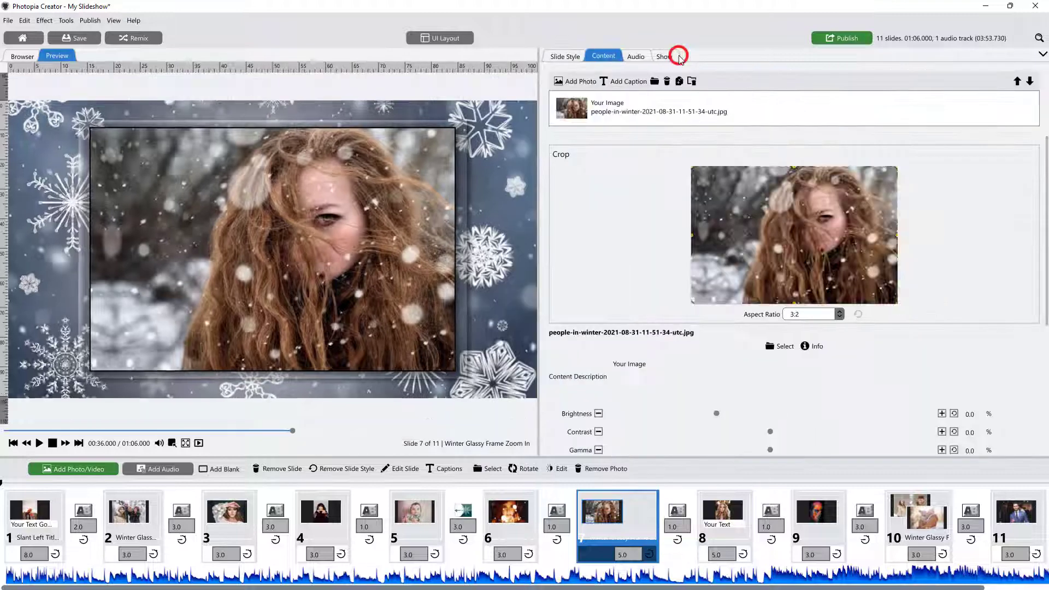
left_click(635, 57)
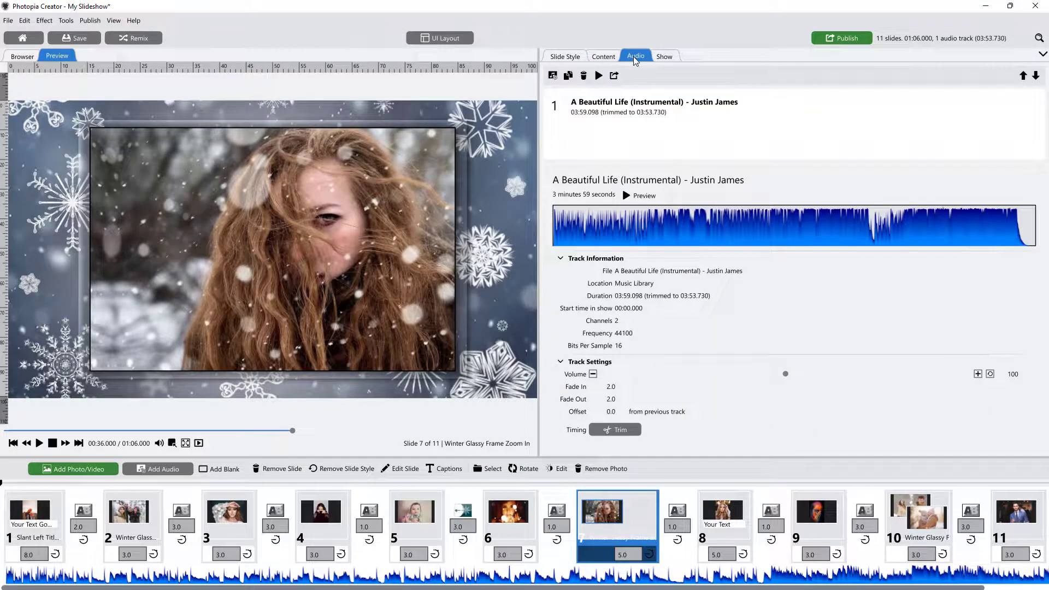
left_click(566, 57)
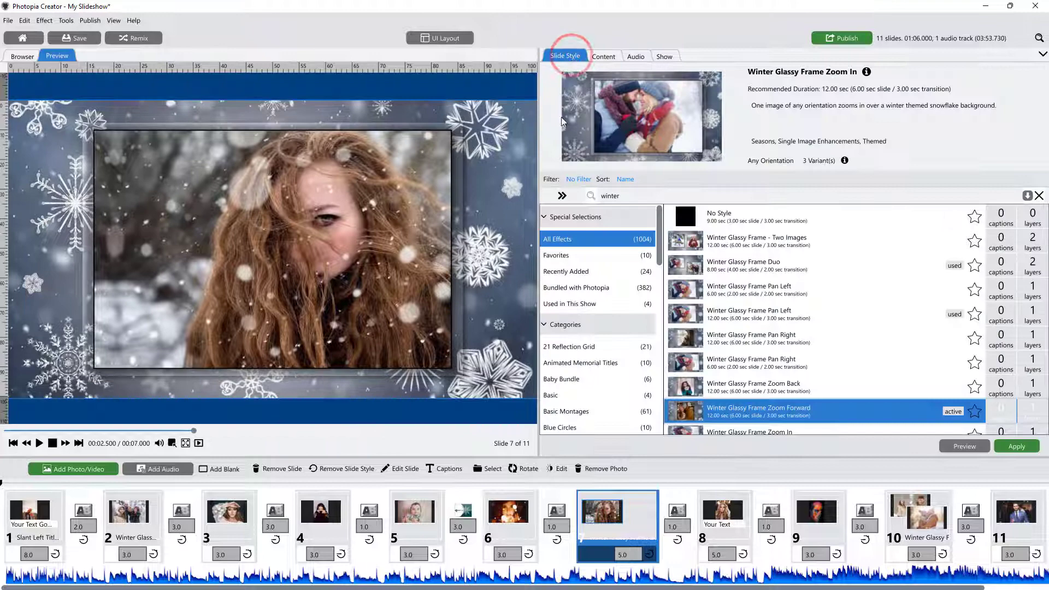
Switch to the Advanced layout and expand slide 7's Group layer to show Your Image and Solid Color
left_click(446, 38)
left_click(445, 53)
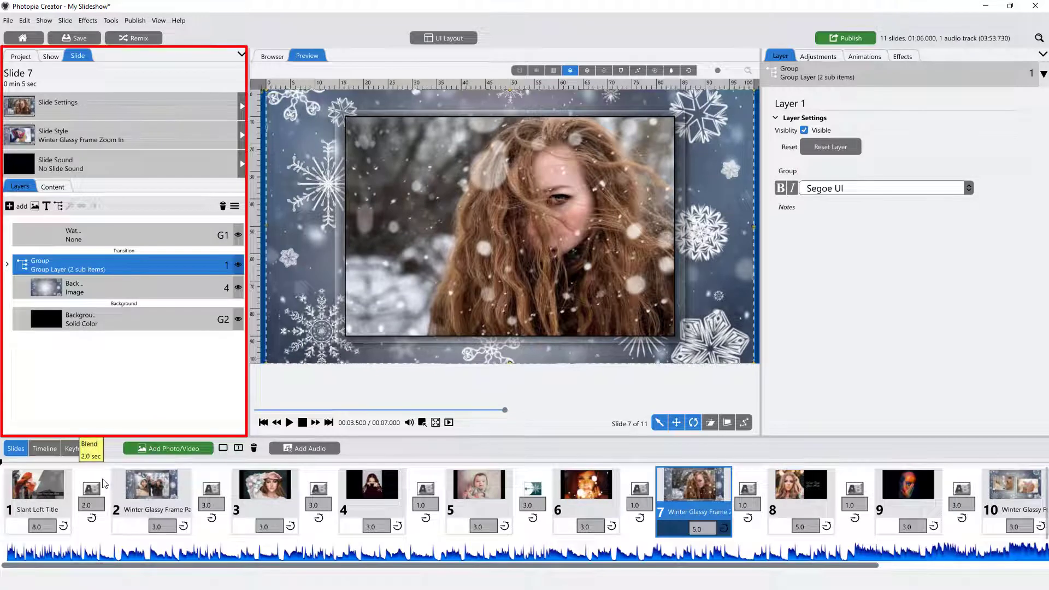
left_click(9, 266)
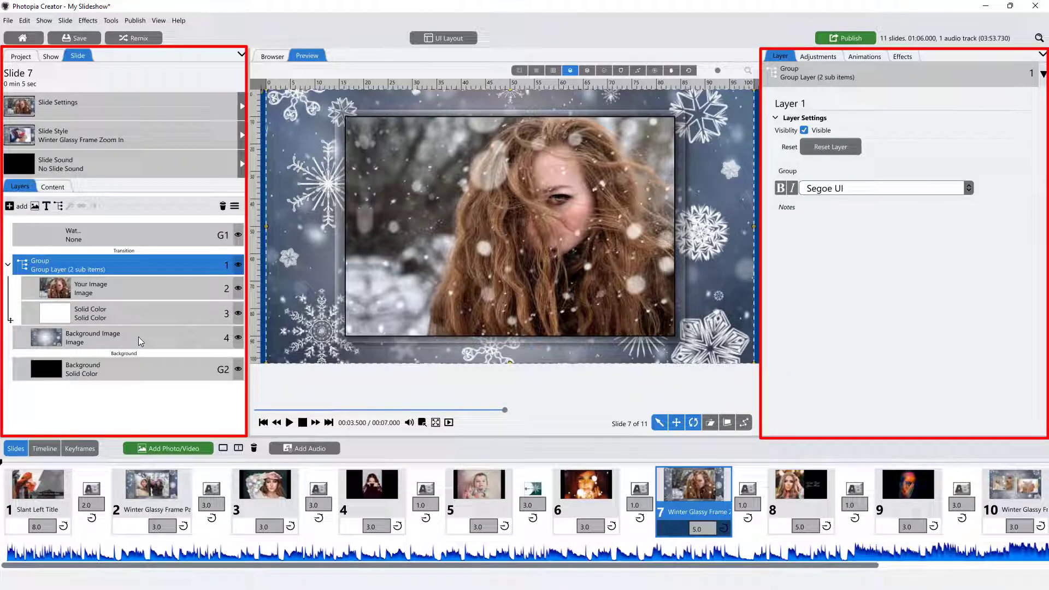
Review the Your Image layer's adjustments, animations and effects, then show slide 7's sound settings
left_click(154, 287)
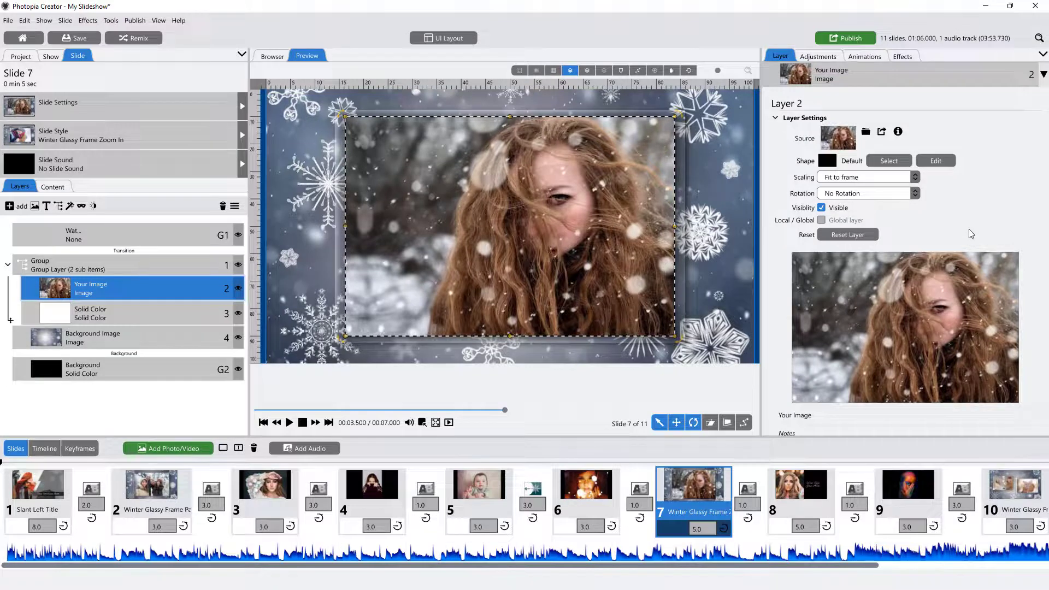
left_click(818, 56)
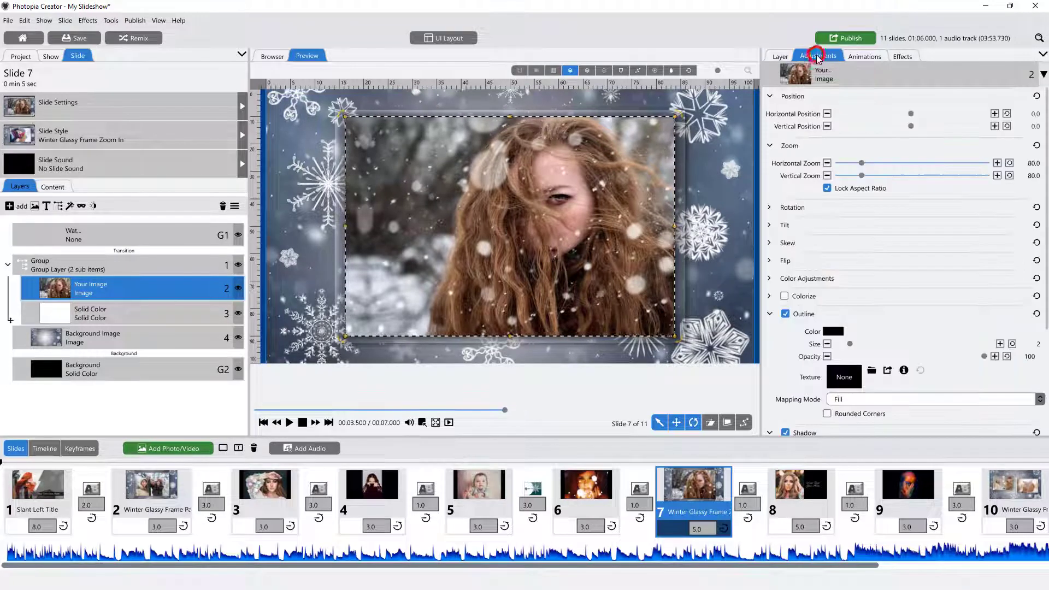
left_click(864, 57)
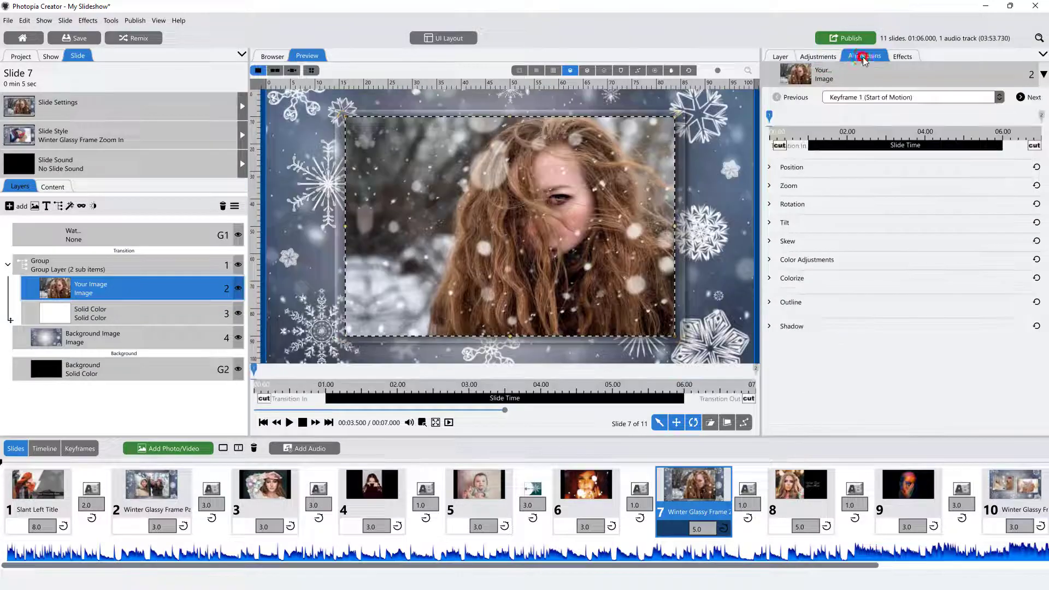
left_click(904, 57)
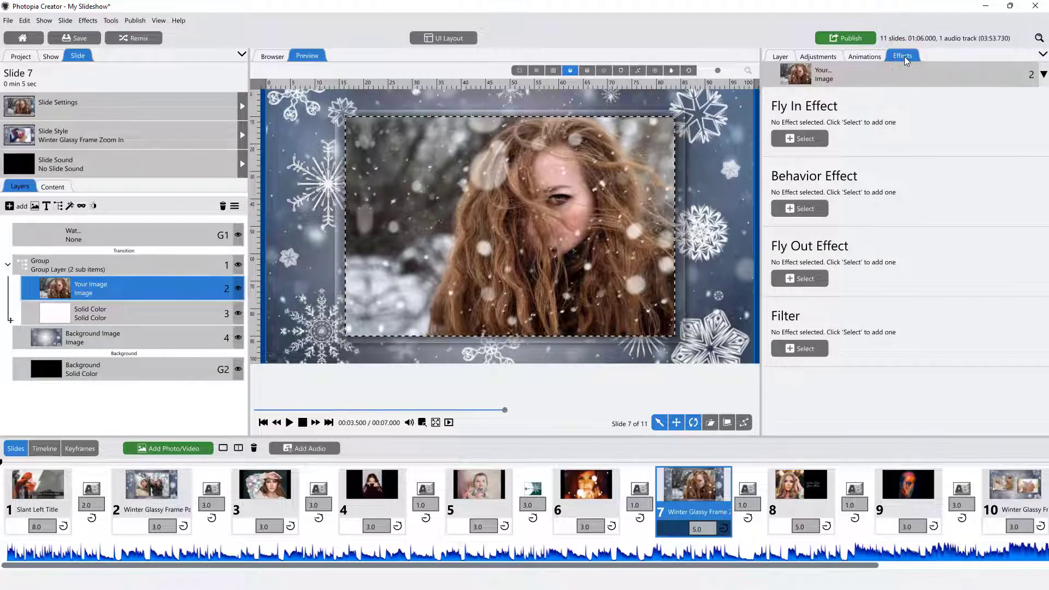
left_click(140, 161)
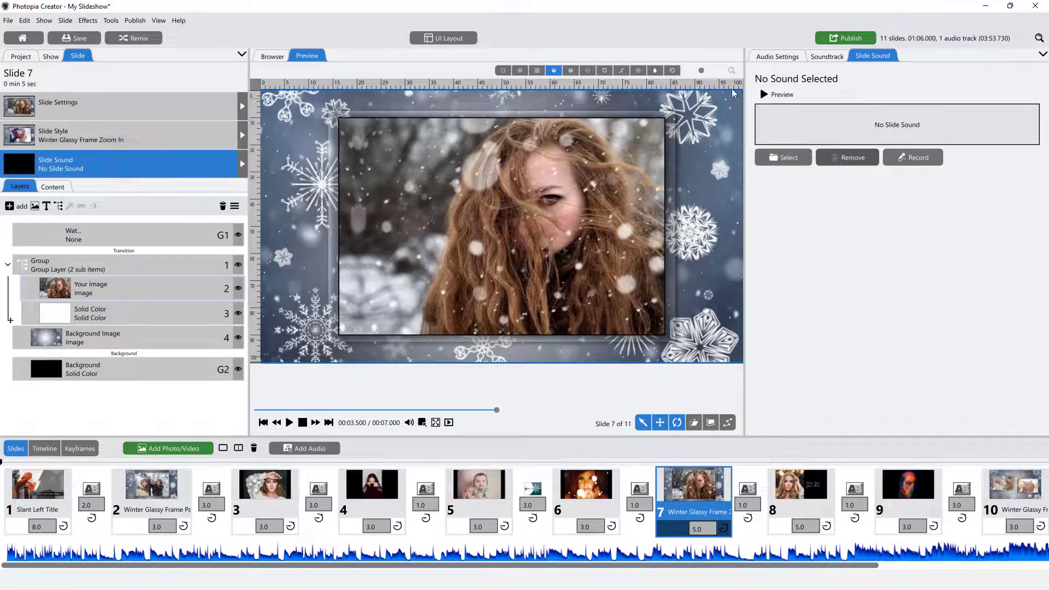
left_click(779, 62)
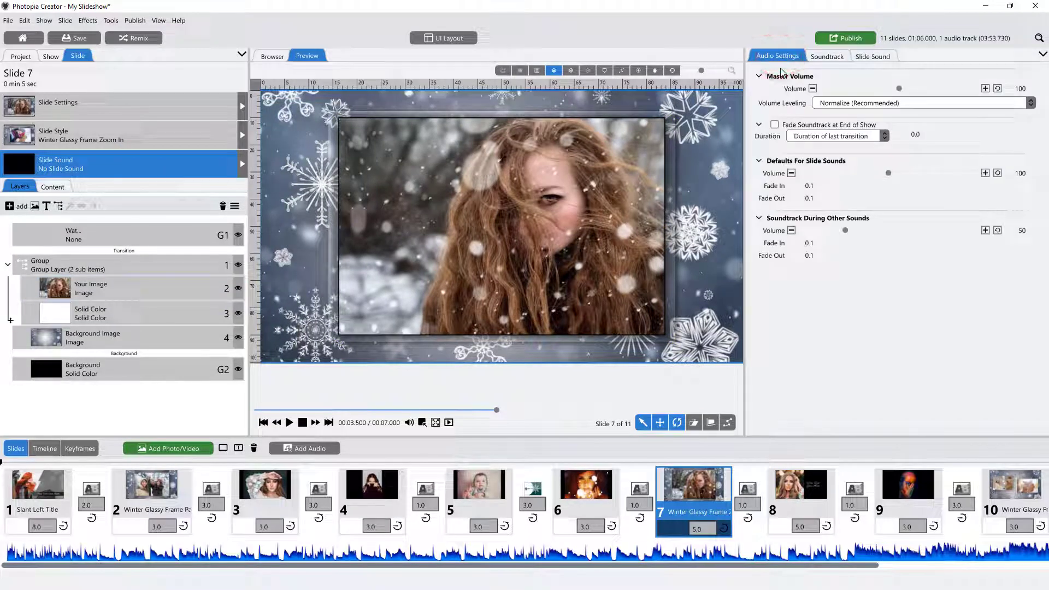
left_click(826, 57)
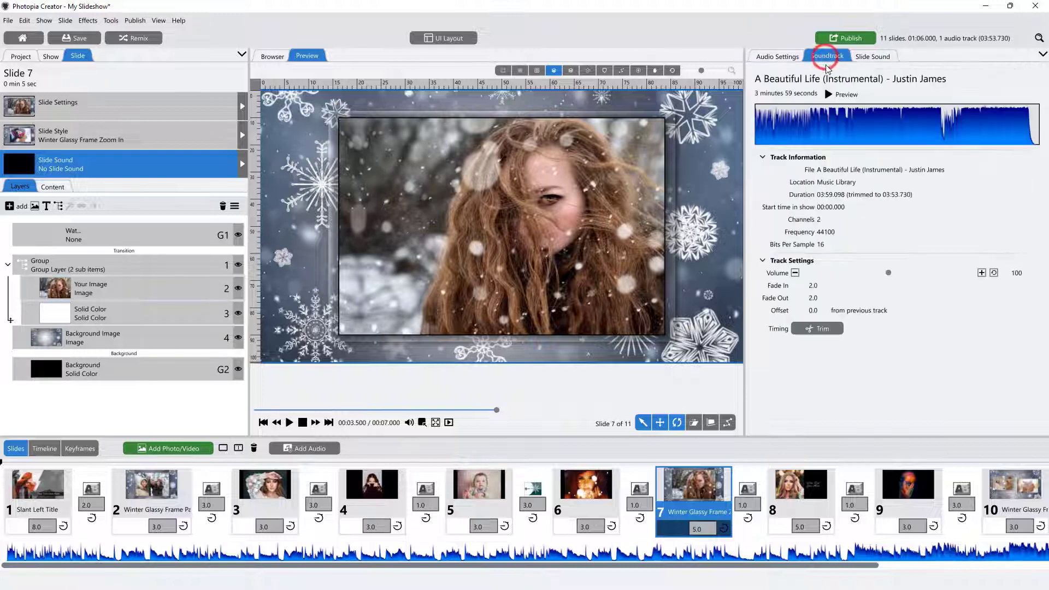
left_click(869, 59)
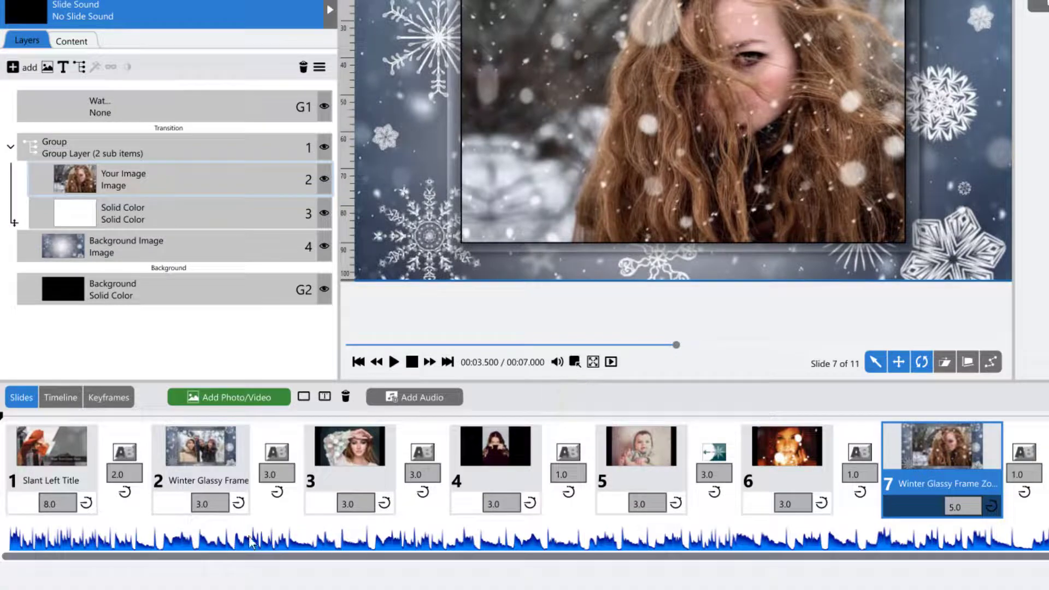
Set slide 2's duration to 5 seconds and the transition after it to 1.5 seconds
left_click(222, 505)
type("5")
key("Return")
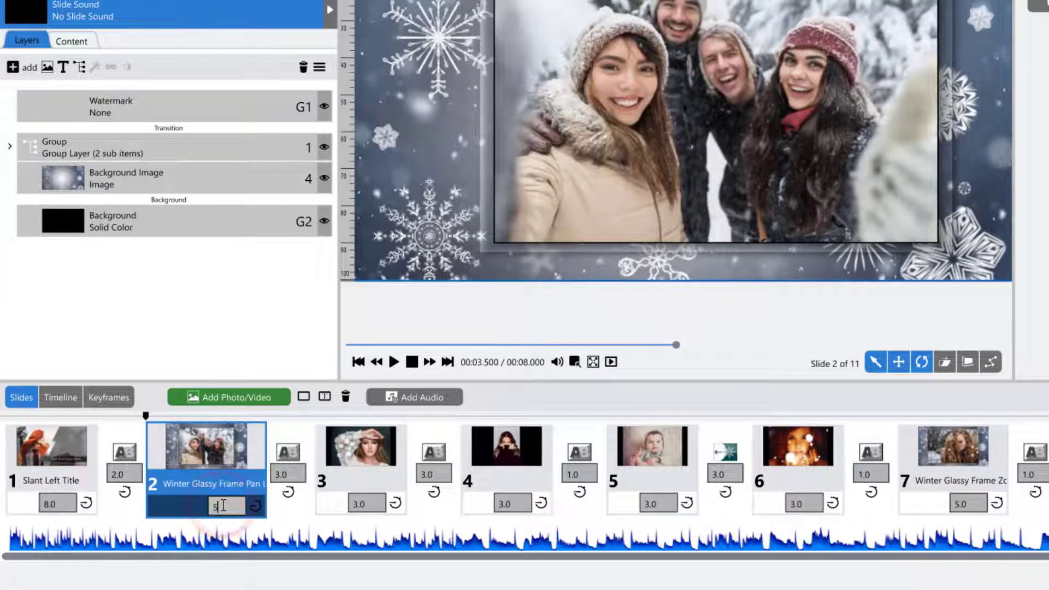
left_click(288, 474)
type("1.5")
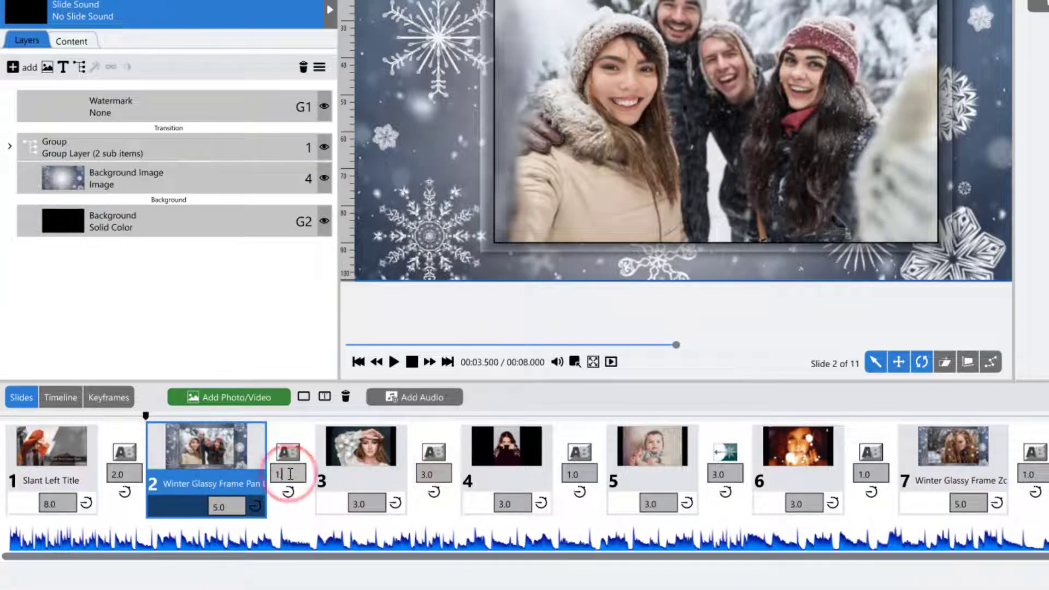
key("Return")
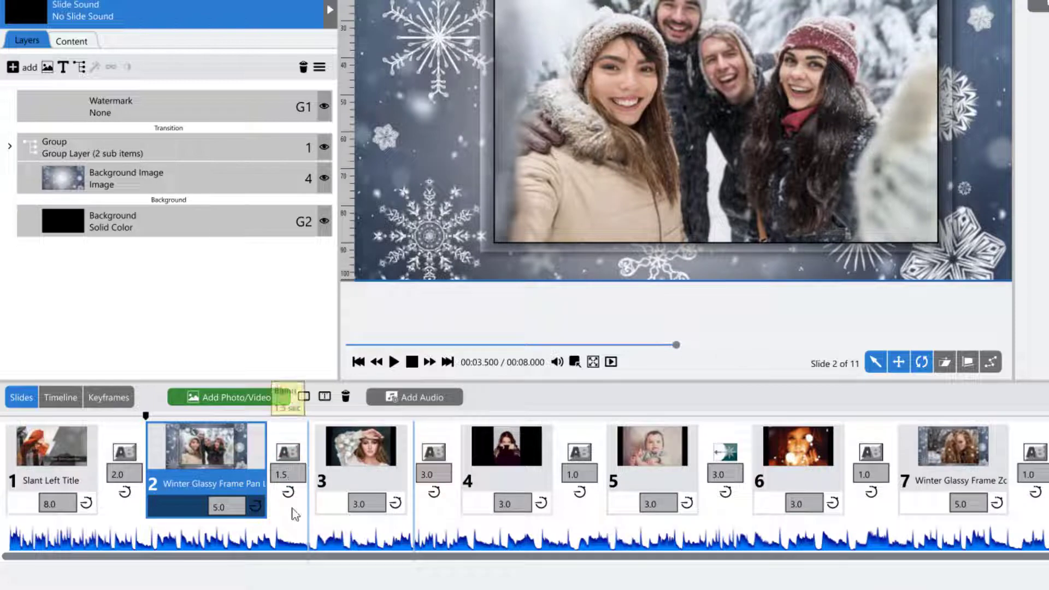
In the timeline view, stretch slide 2 to 6 s and add a 6.9-second soundtrack fade-in
left_click(62, 396)
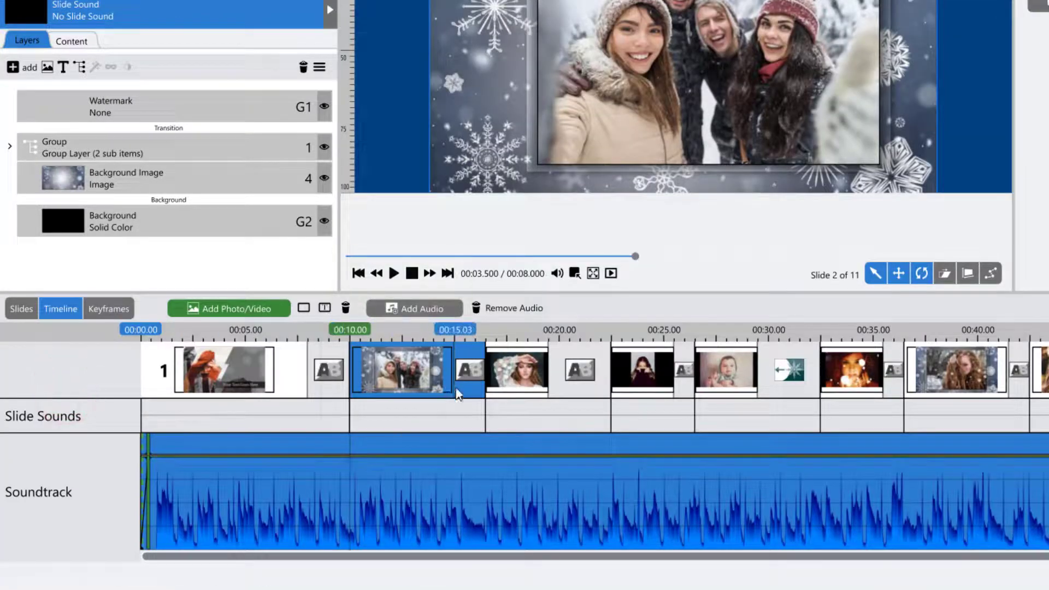
left_click_drag(451, 392, 530, 412)
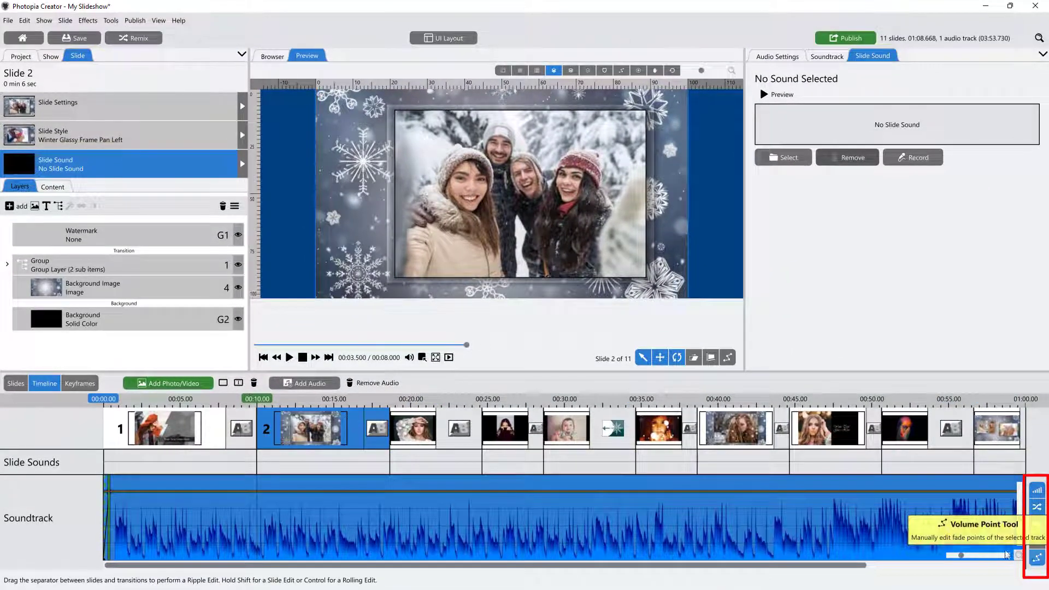
left_click_drag(110, 546, 210, 556)
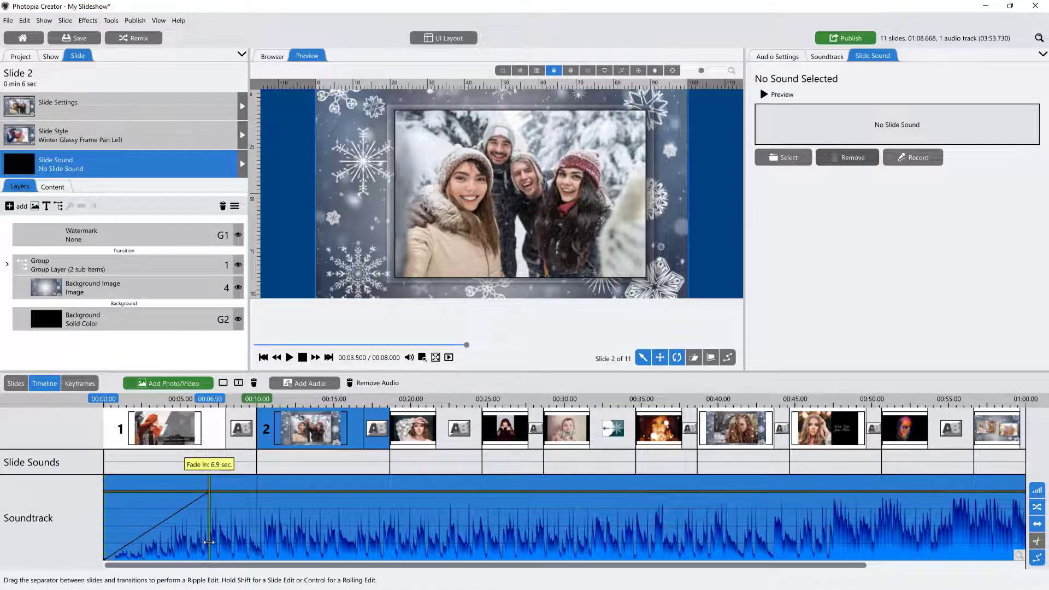
Show slide 1's layer keyframes and enlarge the keyframe panel to list all Group sub-layers
left_click(141, 430)
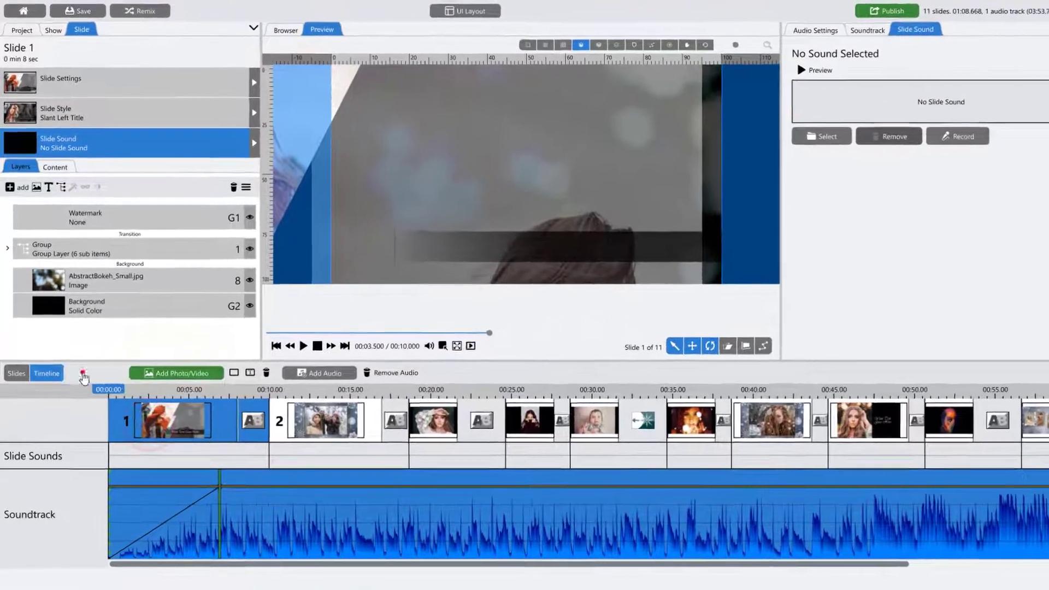
left_click(80, 380)
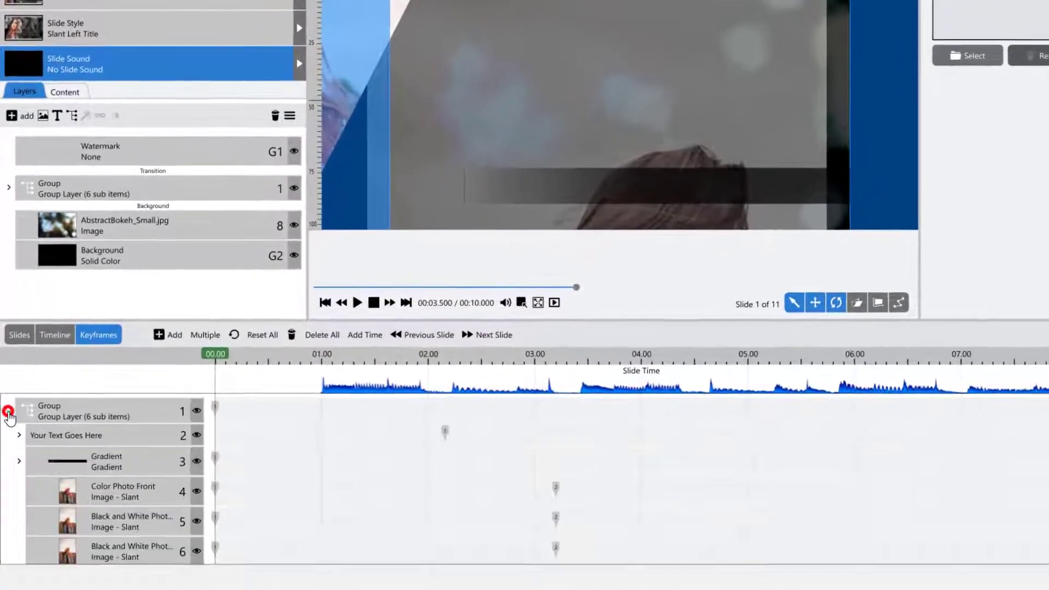
left_click_drag(418, 321, 425, 238)
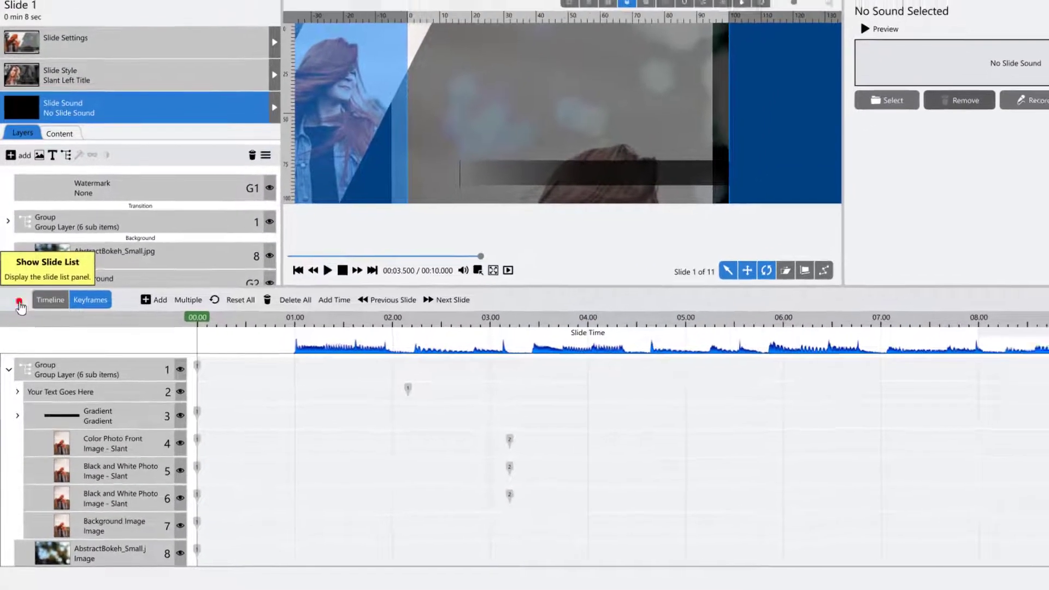
Back in the slide list, show slide 1's Group layer animation keyframes and scrub the preview
left_click(19, 282)
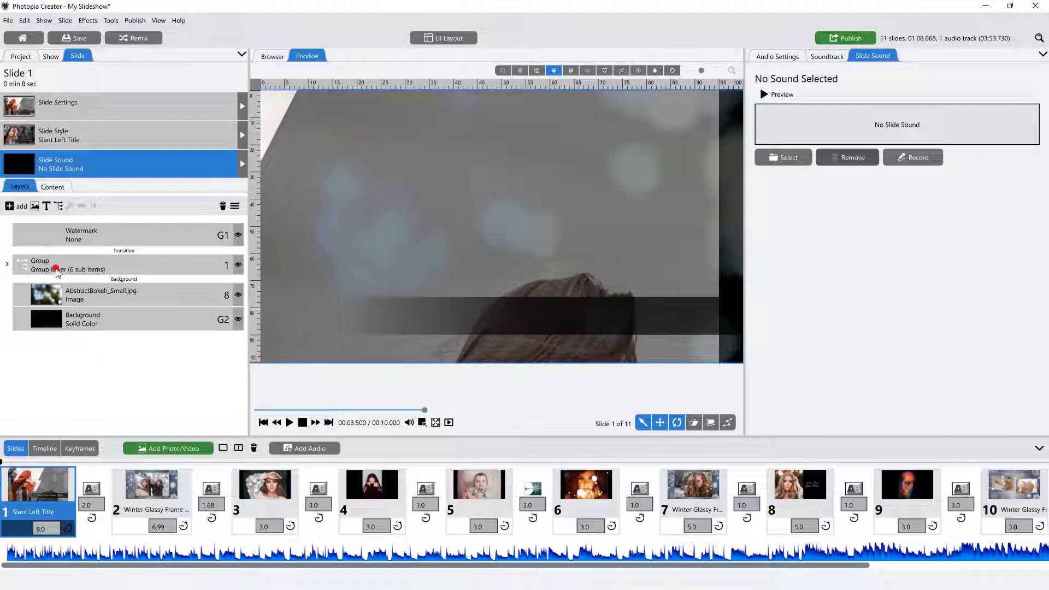
left_click(57, 270)
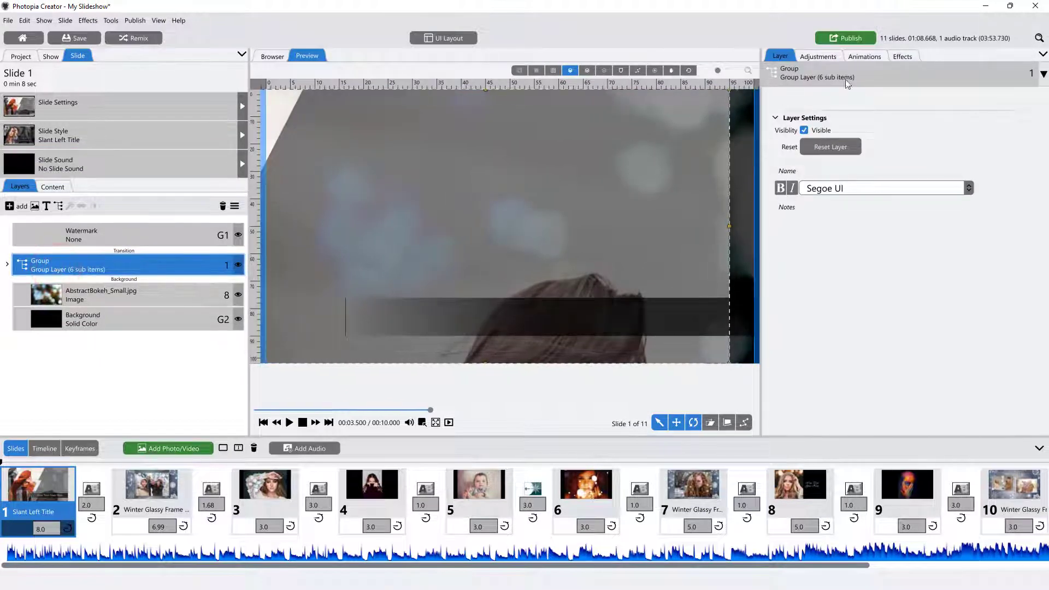
left_click(866, 58)
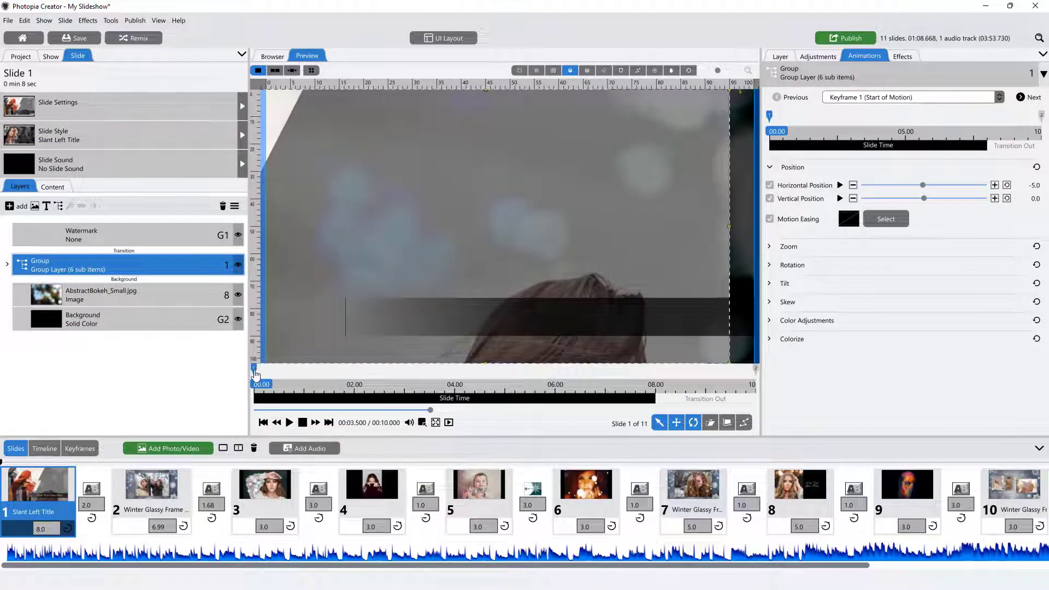
mouse_move(254, 374)
left_mouse_down()
mouse_move(466, 399)
mouse_move(429, 403)
left_mouse_up()
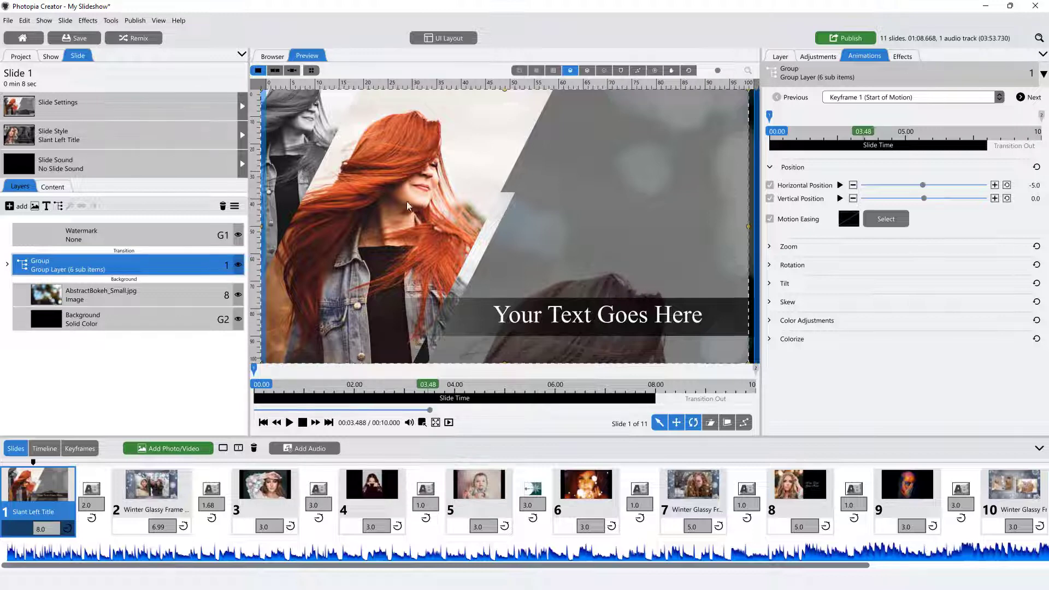
Pick Compact from the UI Layout dropdown, keeping slide 1's Group settings in view
left_click(453, 39)
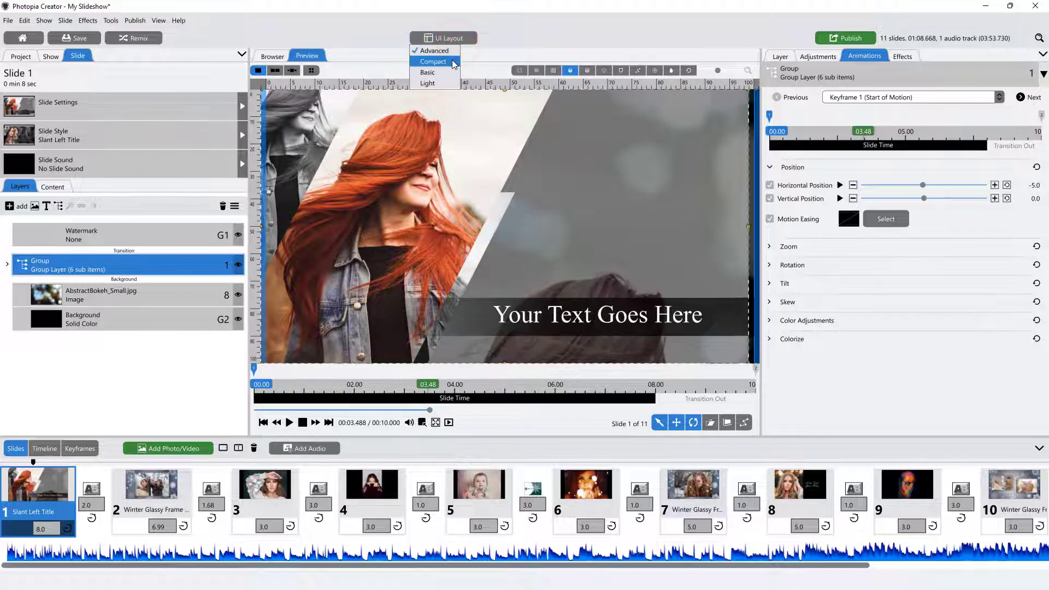
left_click(452, 61)
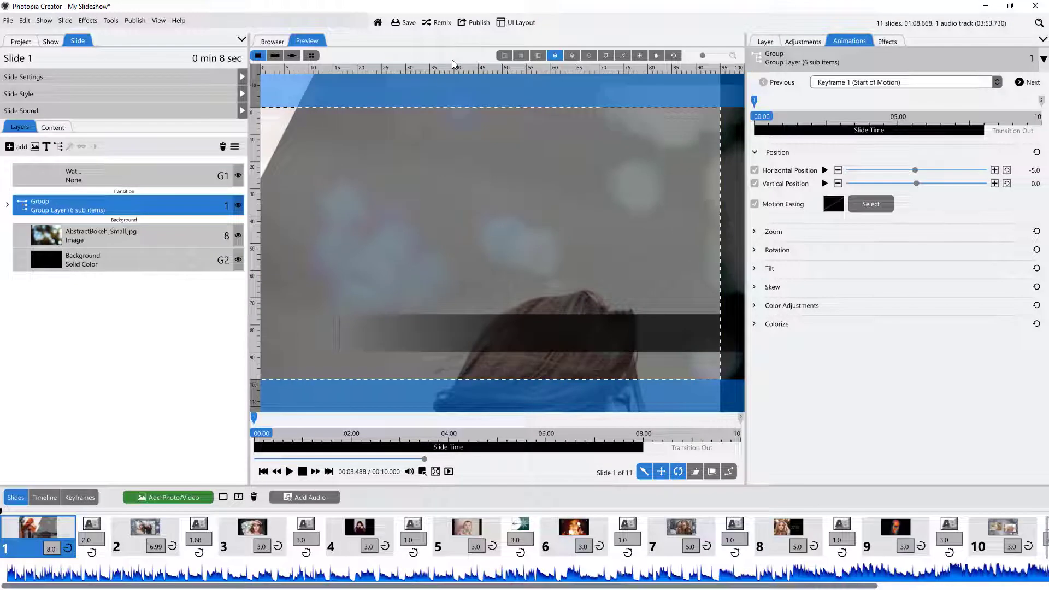